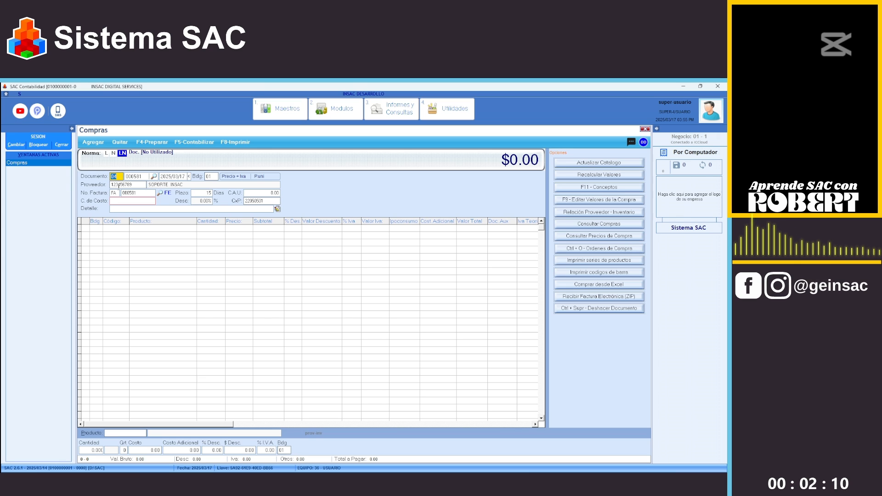
# Step: Keep source 04, date 2025/03/17 and warehouse 01 for the purchase, and pick SOPORTE INSAC from the supplier search
pyautogui.press('Return')
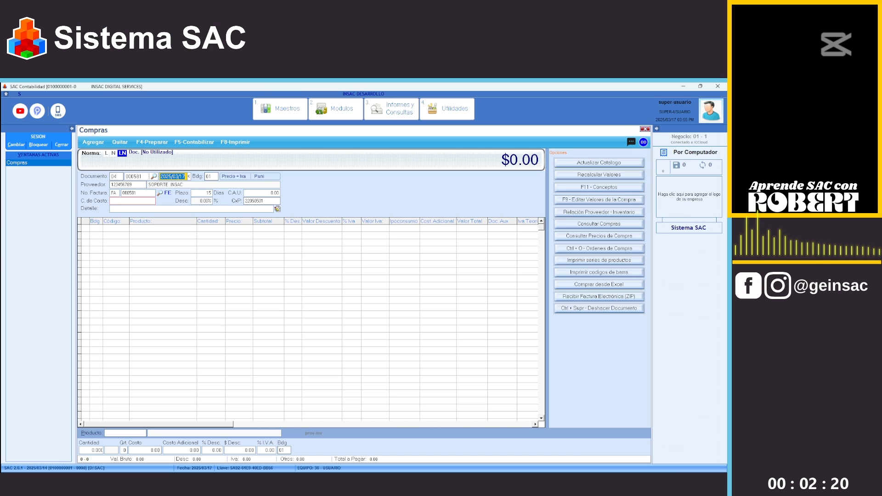
pyautogui.press('Return')
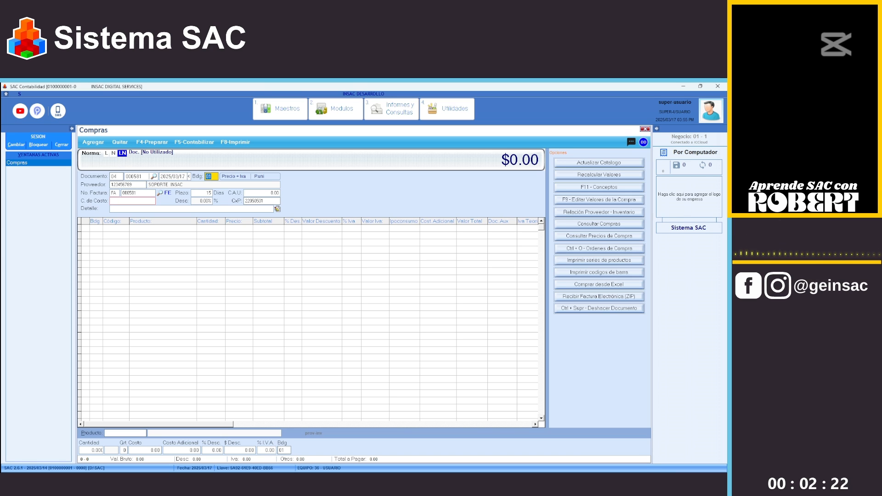
pyautogui.press('Return')
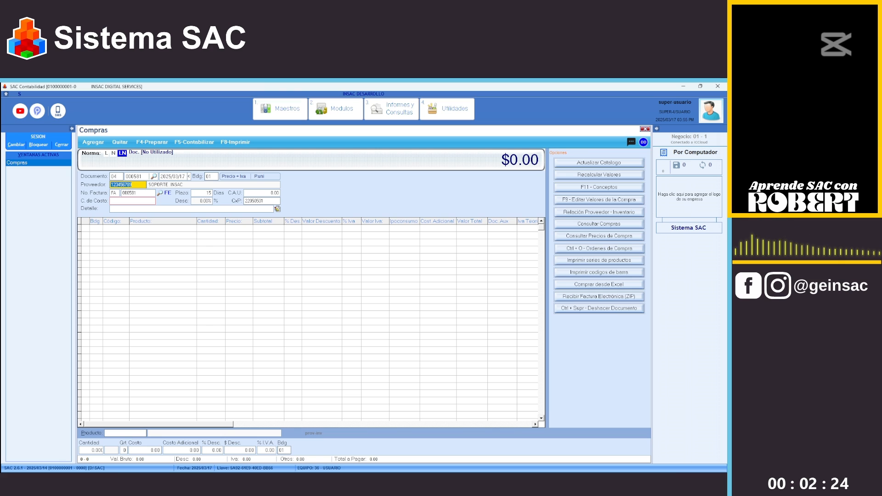
pyautogui.press('BackSpace')
pyautogui.press('Return')
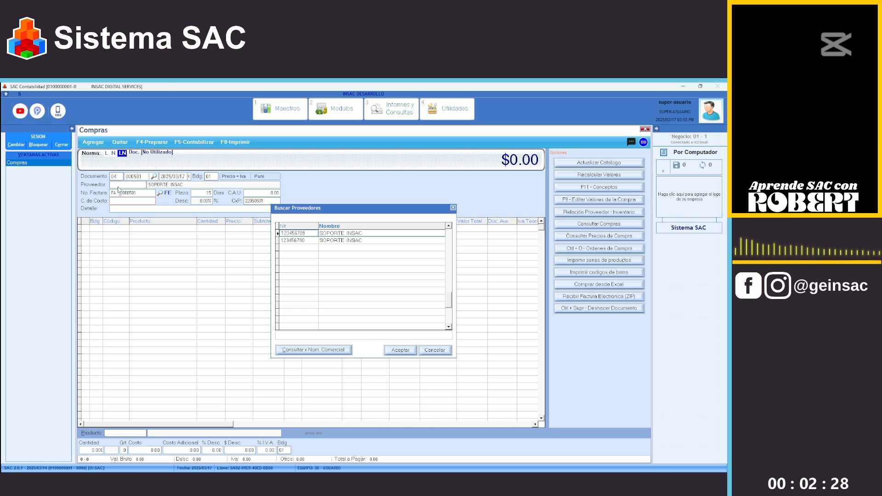
pyautogui.press('Return')
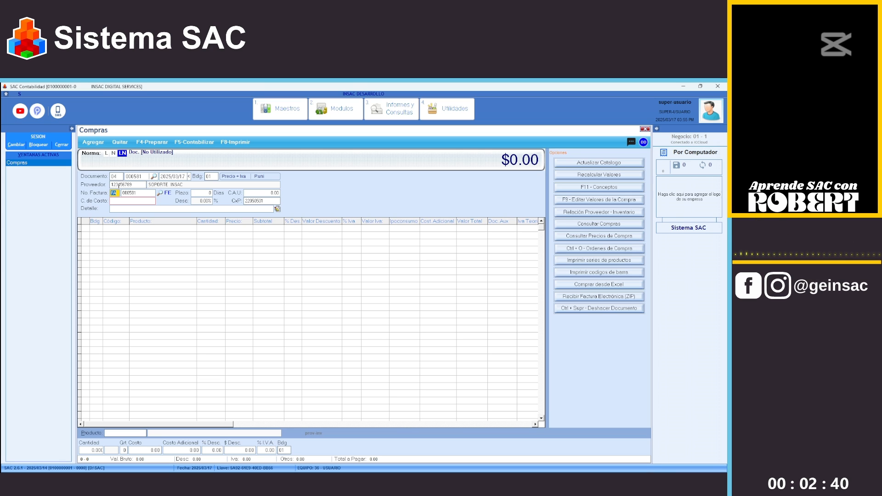
# Step: Enter supplier invoice FA 5245 with a 15-day term, leaving the additional cost and detail at their defaults
pyautogui.press('Return')
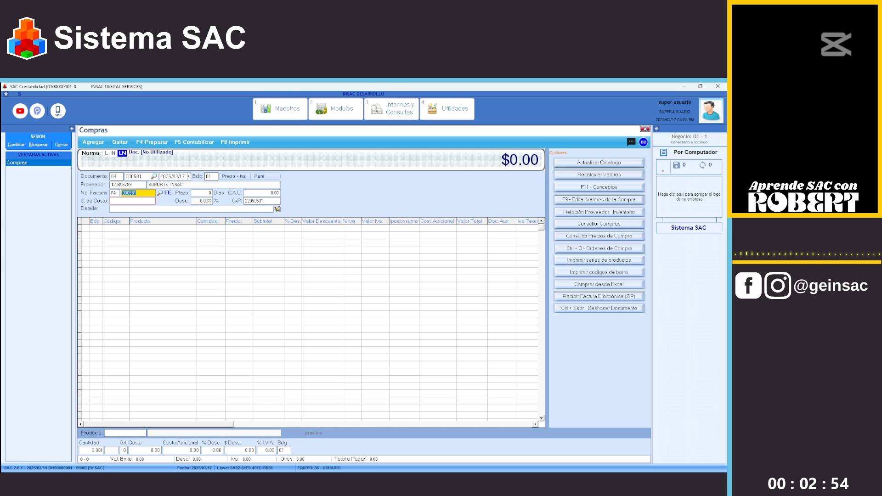
pyautogui.write('5245')
pyautogui.press('Return')
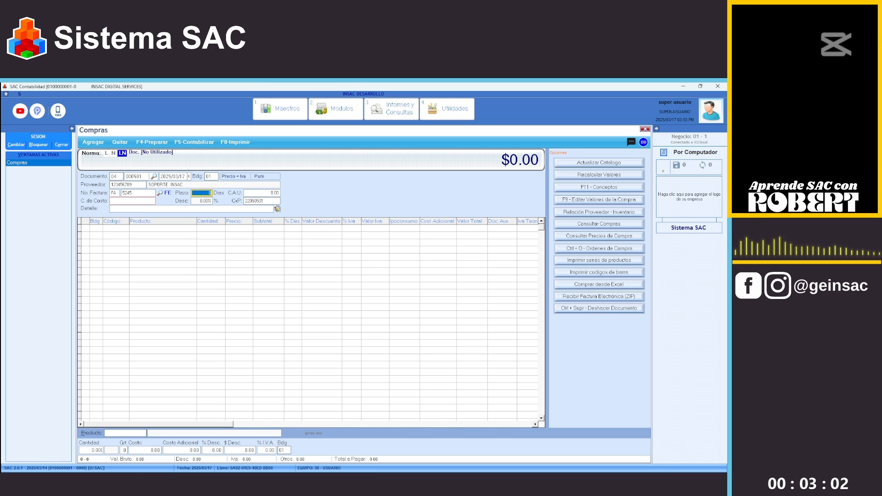
pyautogui.write('15')
pyautogui.press('Tab')
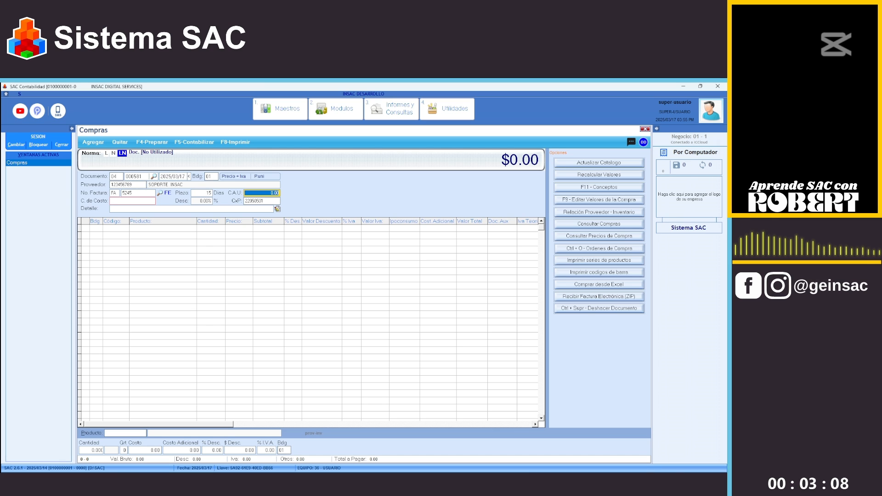
pyautogui.press('Return')
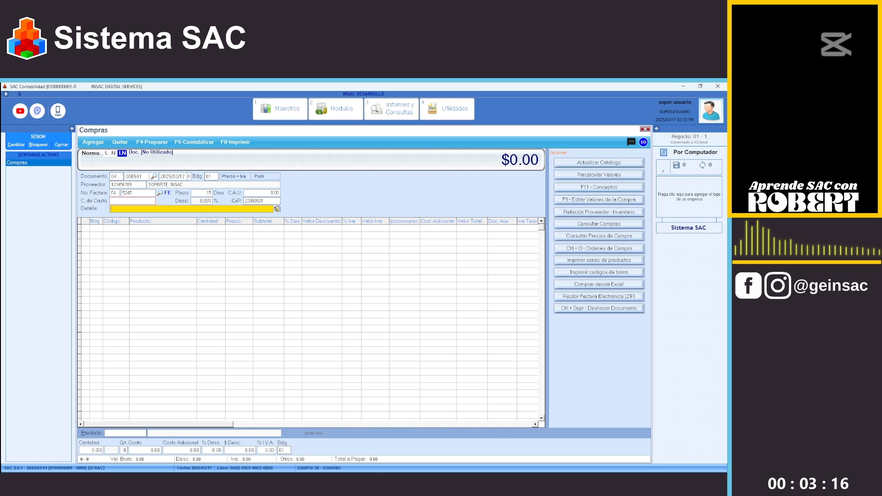
pyautogui.press('Return')
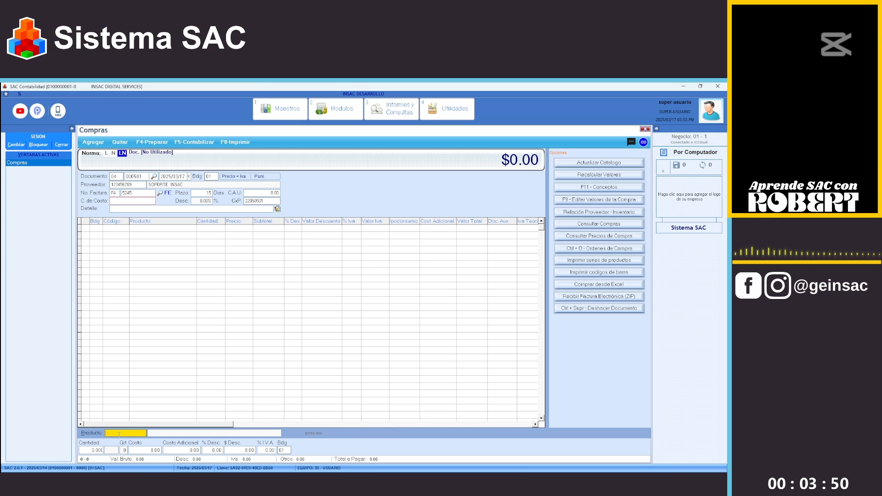
# Step: Add product 019 (JUGOS) to the purchase with quantity 12, cost 1200.00 and no additional cost
pyautogui.write('019')
pyautogui.press('Return')
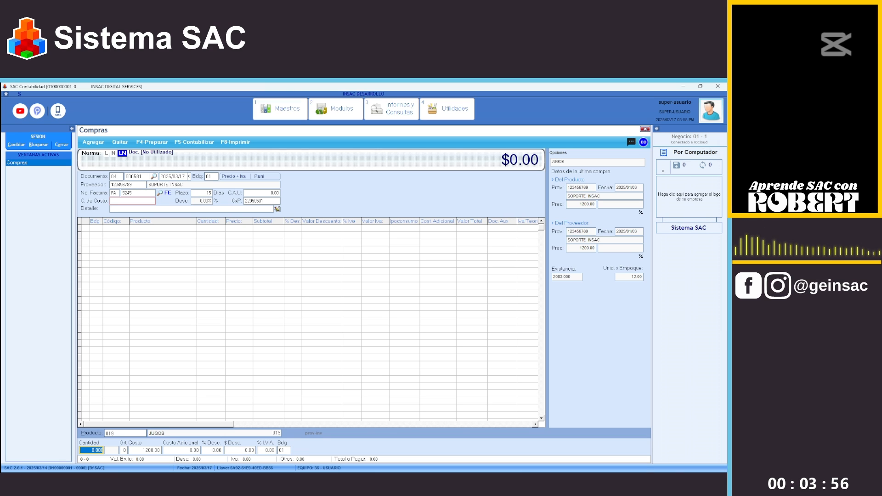
pyautogui.write('12')
pyautogui.press('Return')
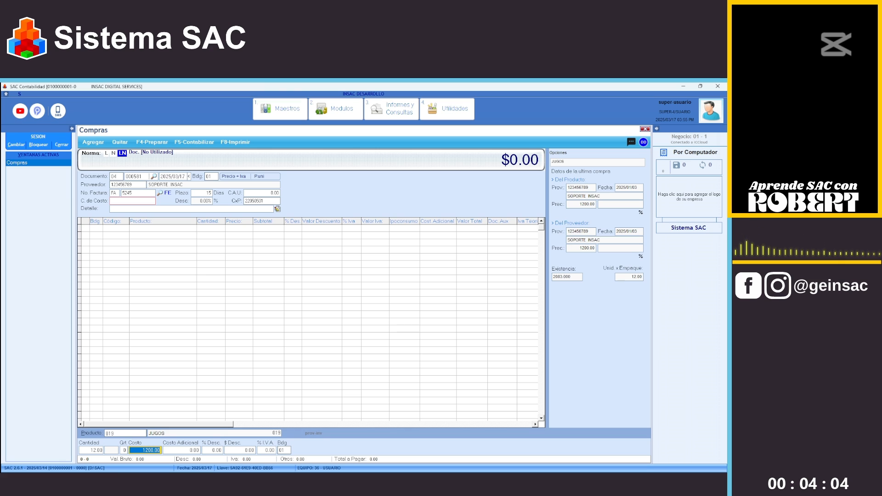
pyautogui.press('Return')
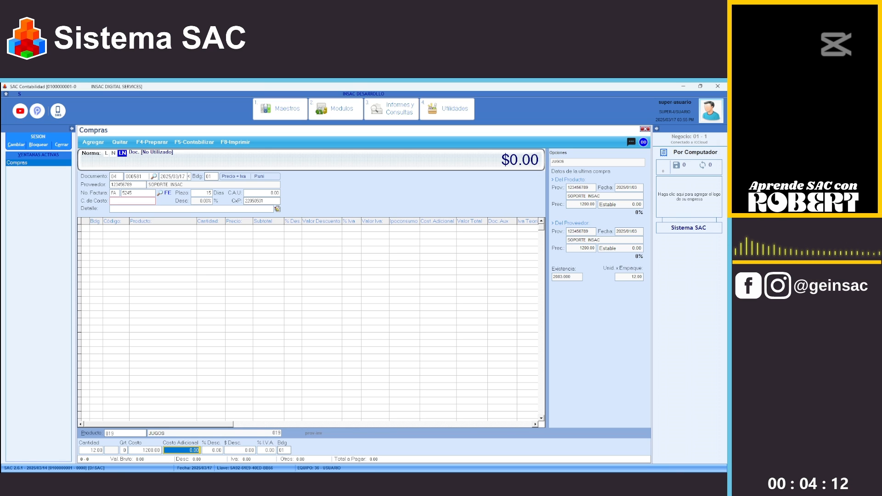
pyautogui.press('Return')
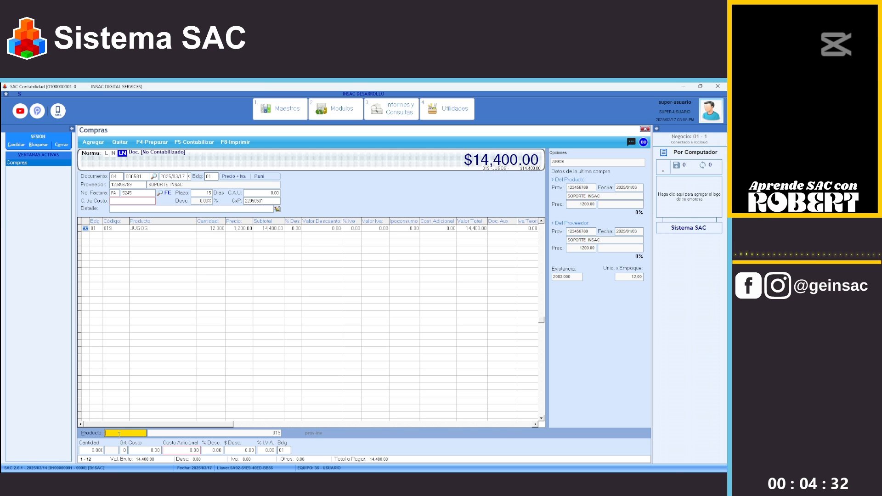
# Step: Post the purchase with the full 14,400.00 assigned to credit as the payment method
pyautogui.click(198, 142)
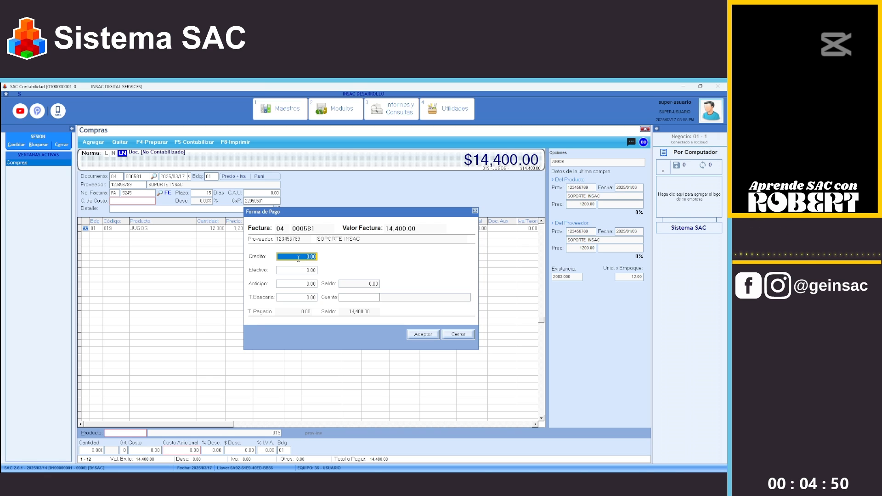
pyautogui.press('Return')
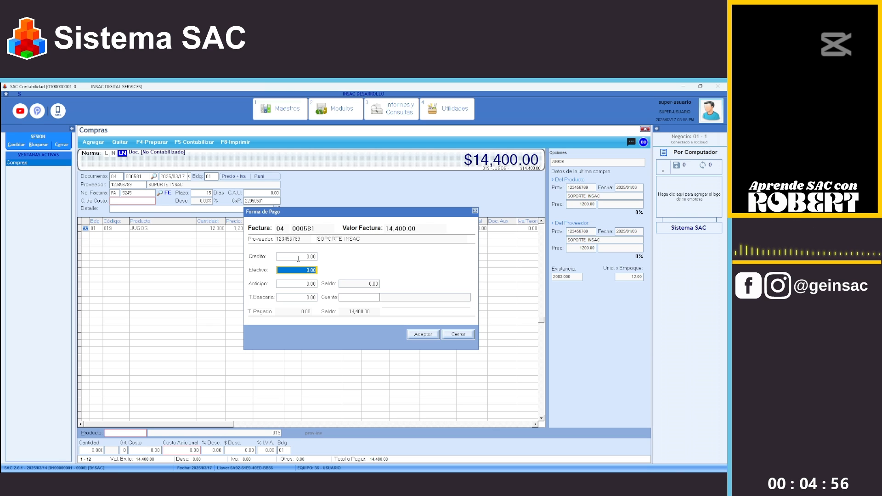
pyautogui.press('Return')
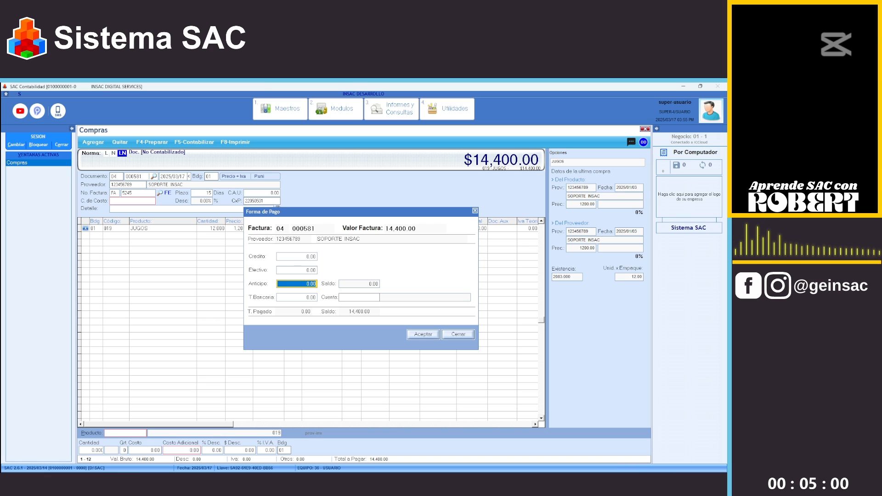
pyautogui.press('Return')
pyautogui.press('Up')
pyautogui.press('Up')
pyautogui.press('Up')
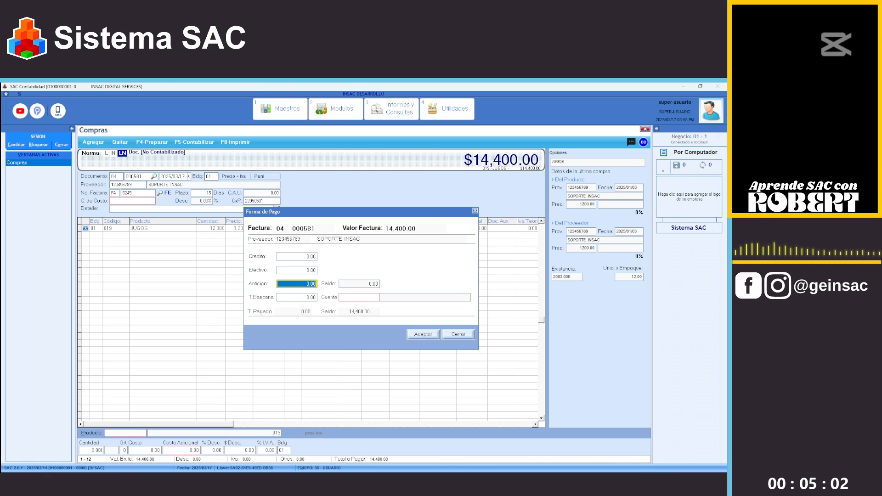
pyautogui.press('space')
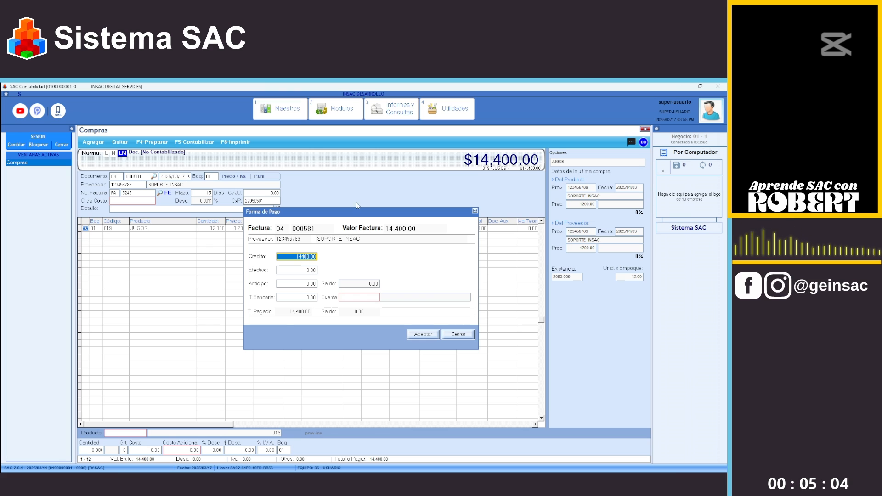
pyautogui.click(424, 336)
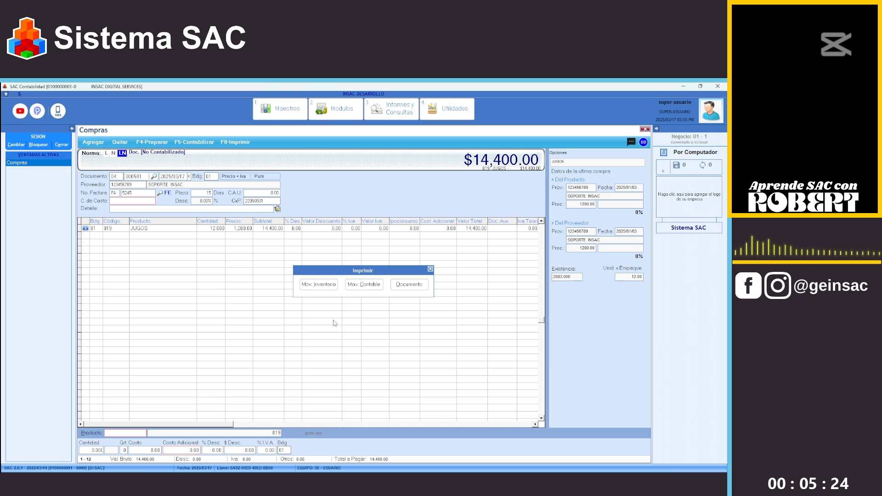
# Step: Preview the purchase's inventory movement report on screen and close it
pyautogui.click(319, 286)
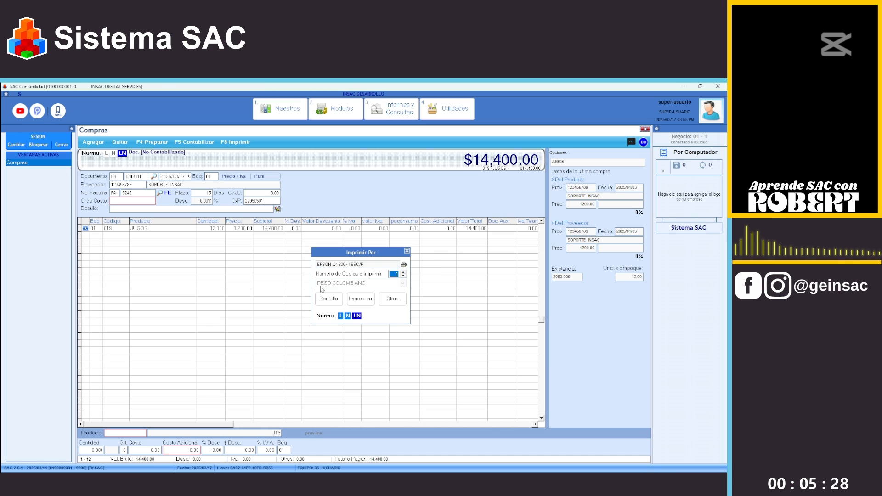
pyautogui.click(326, 299)
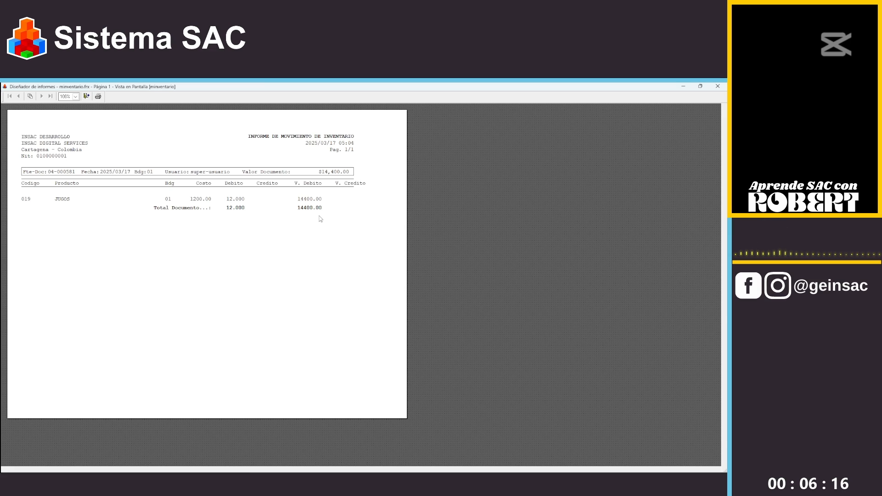
pyautogui.press('Escape')
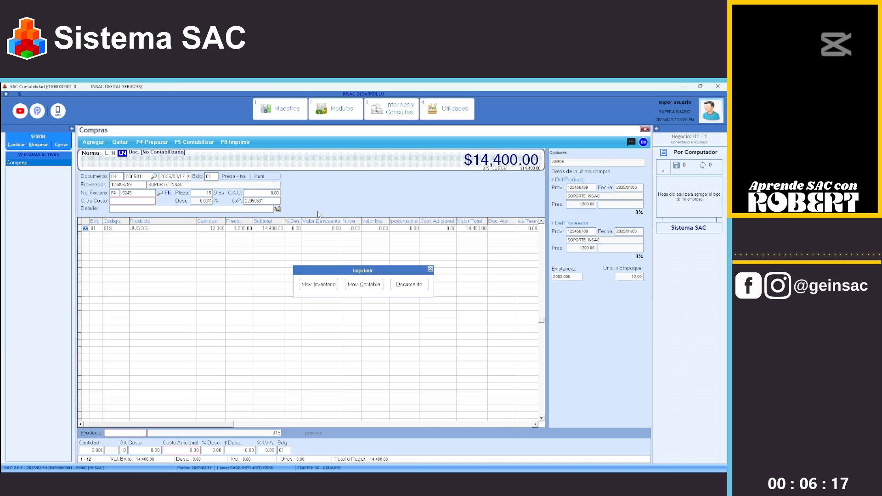
# Step: Preview the purchase's accounting movement voucher on screen and close it
pyautogui.click(363, 285)
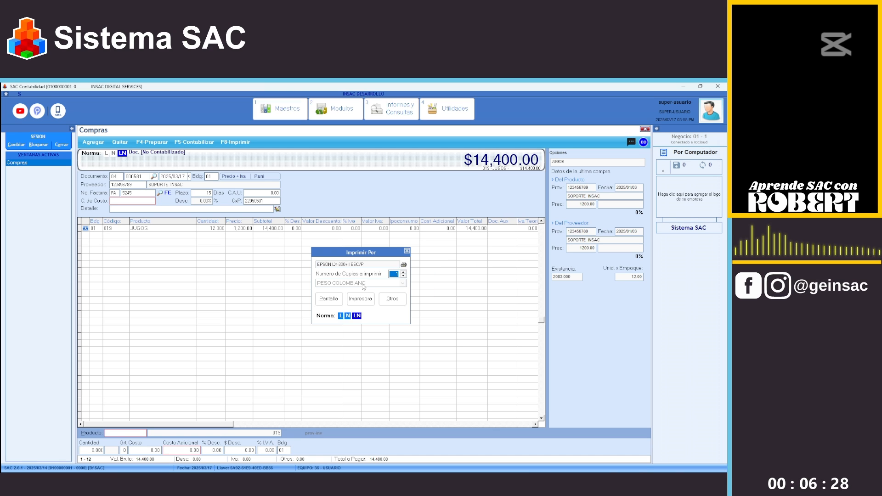
pyautogui.click(329, 300)
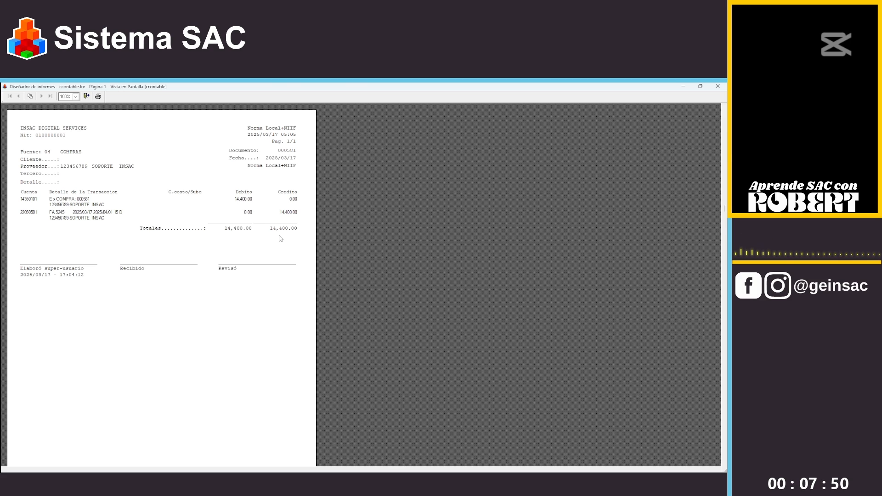
pyautogui.press('Escape')
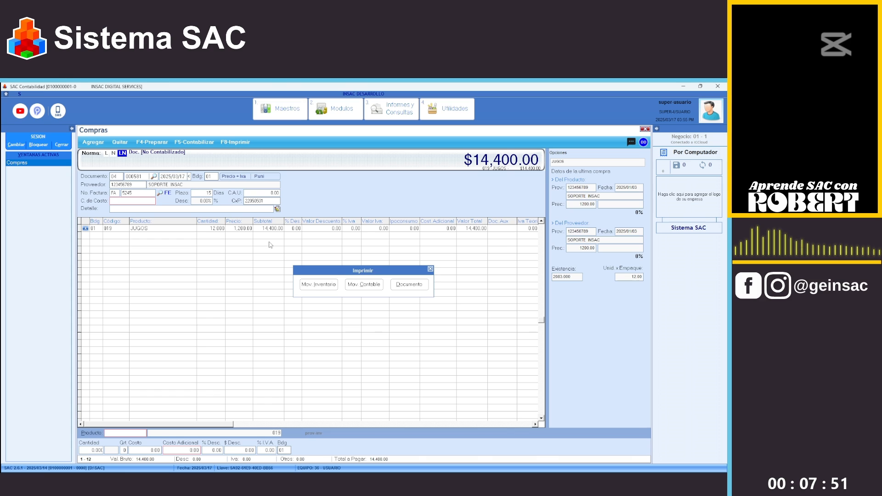
# Step: Preview the purchase document on screen, close it and decline printing the product series
pyautogui.click(412, 287)
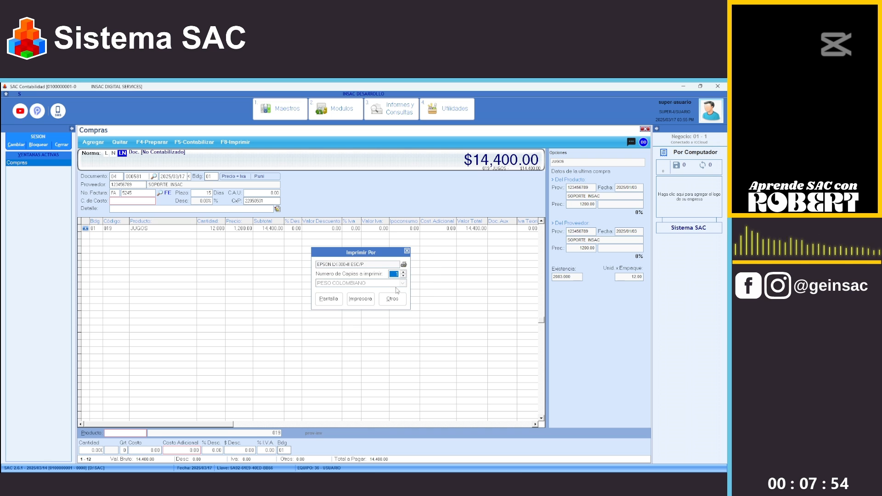
pyautogui.click(333, 305)
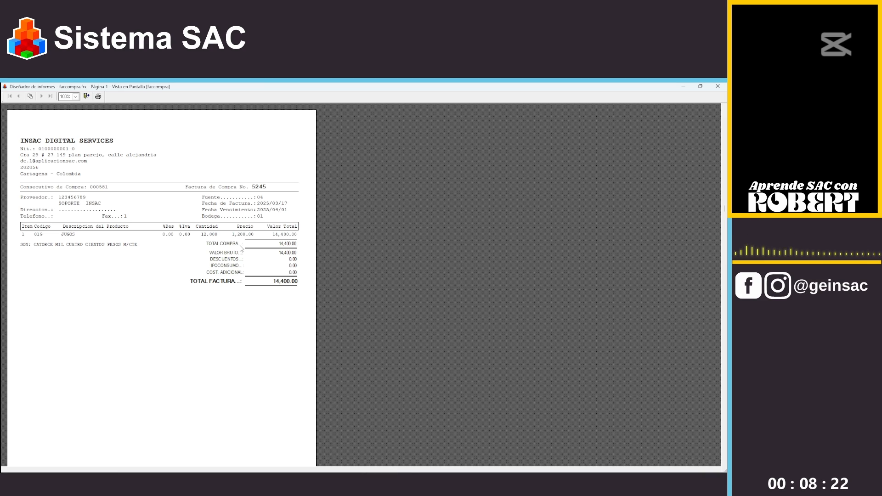
pyautogui.press('Escape')
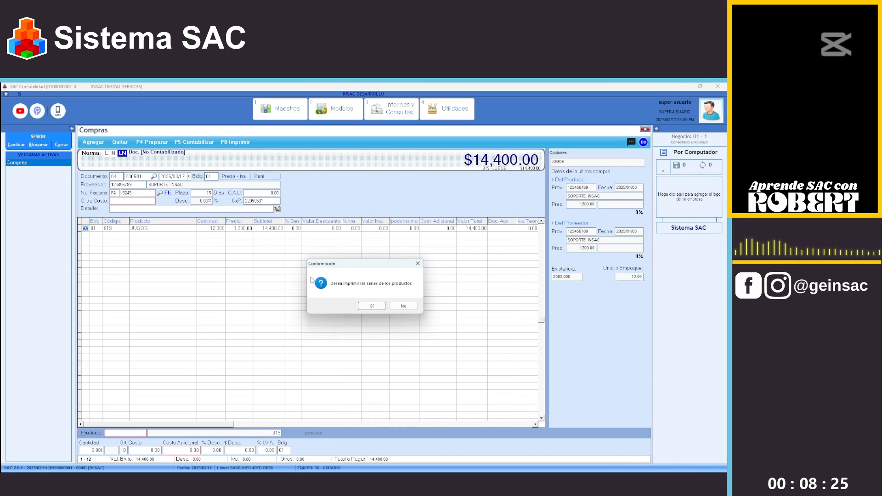
pyautogui.click(402, 307)
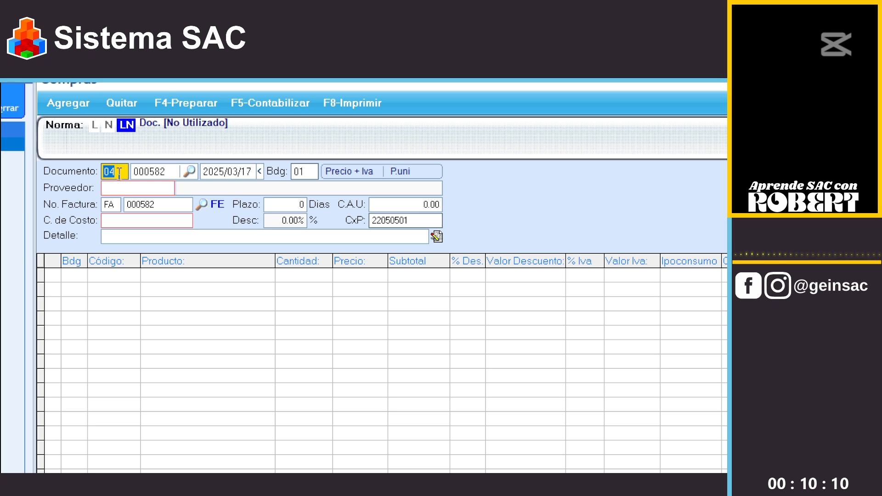
# Step: Open the document source list and locate source 14, DOCUMENTO SOPORTE (COMPRAS), by its code
pyautogui.doubleClick(119, 173)
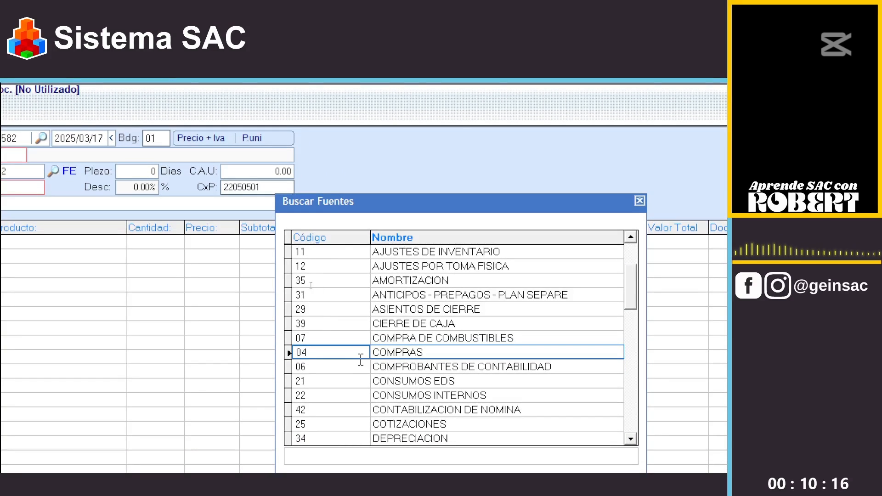
pyautogui.press('Down')
pyautogui.press('Up')
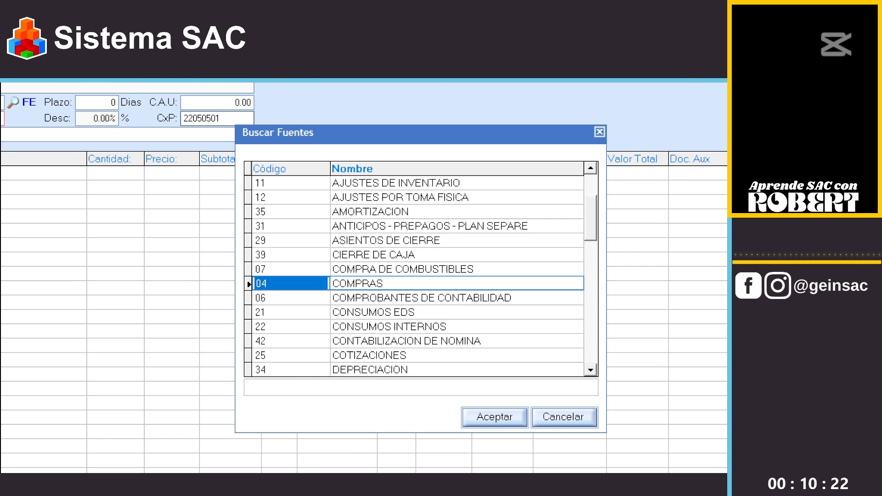
pyautogui.press('Up')
pyautogui.press('Up')
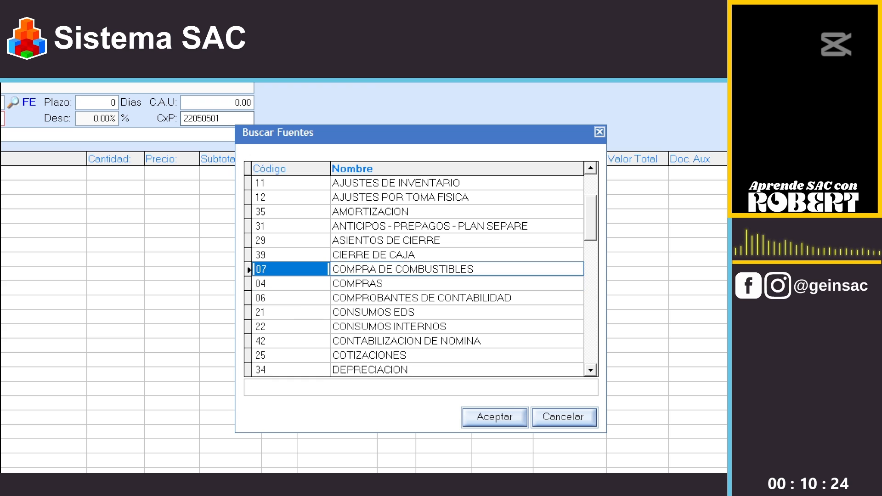
pyautogui.click(285, 171)
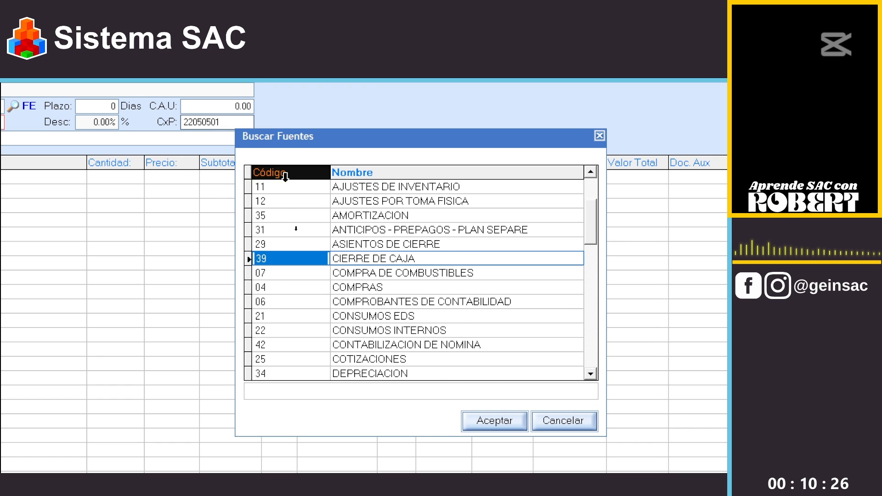
pyautogui.write('14')
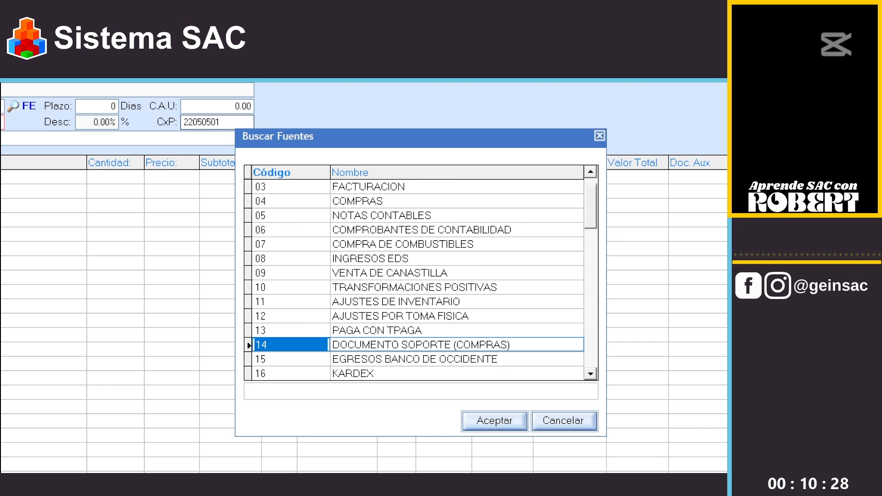
pyautogui.click(290, 345)
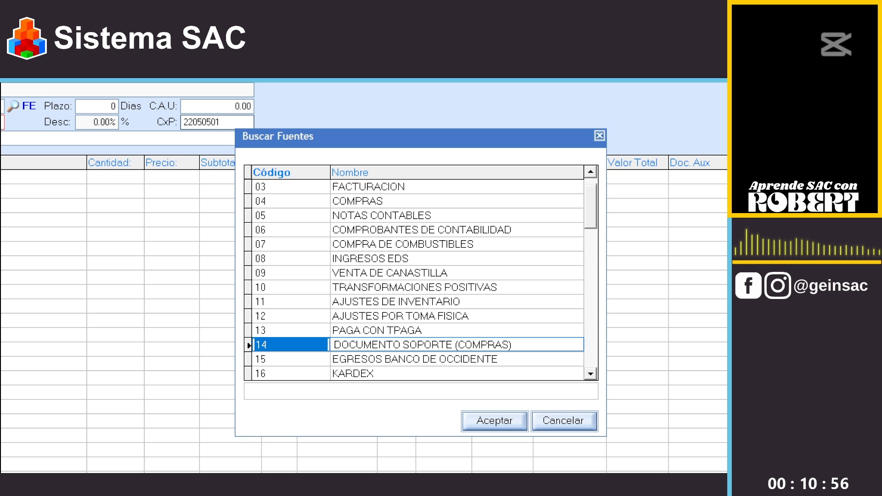
pyautogui.click(422, 344)
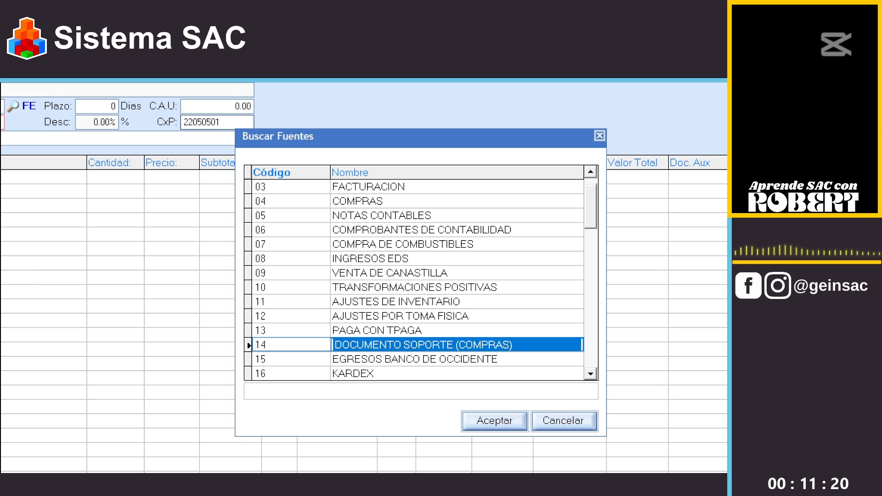
pyautogui.click(291, 345)
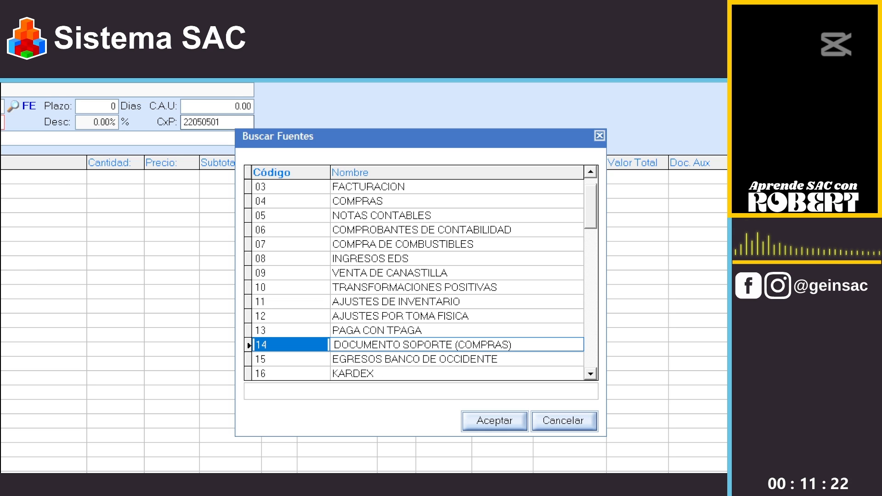
# Step: Look up sources 04 COMPRAS and 14 DOCUMENTO SOPORTE (COMPRAS) by code, and close the source list without choosing one
pyautogui.write('04')
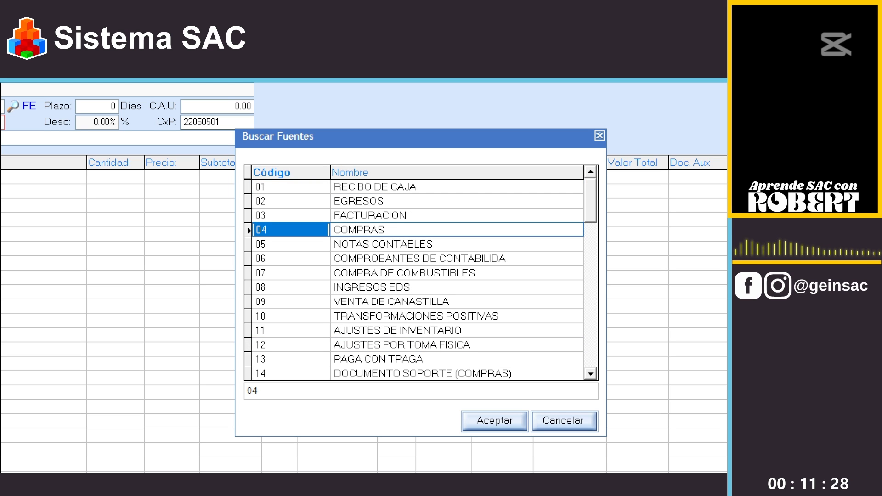
pyautogui.press('Up')
pyautogui.write('14')
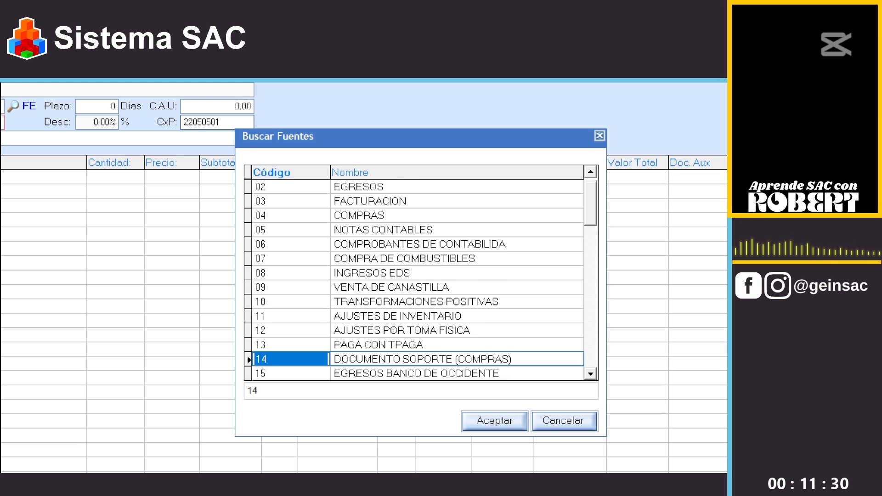
pyautogui.press('Down')
pyautogui.press('Up')
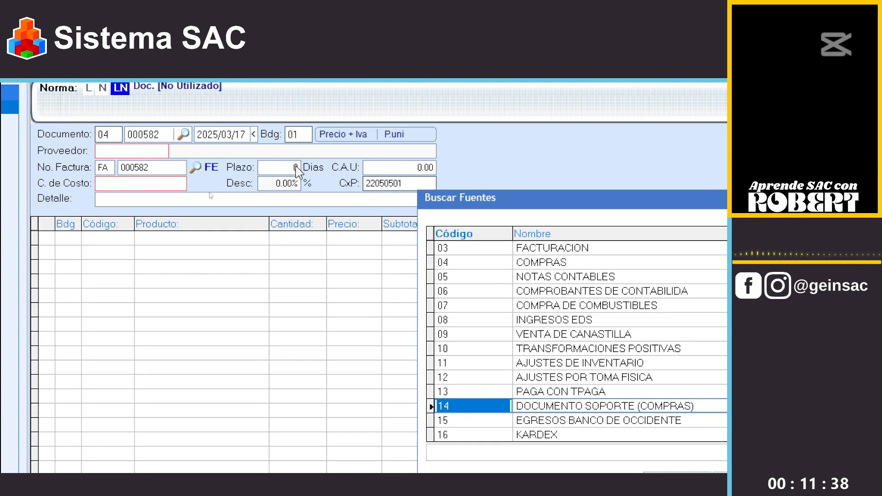
pyautogui.press('Escape')
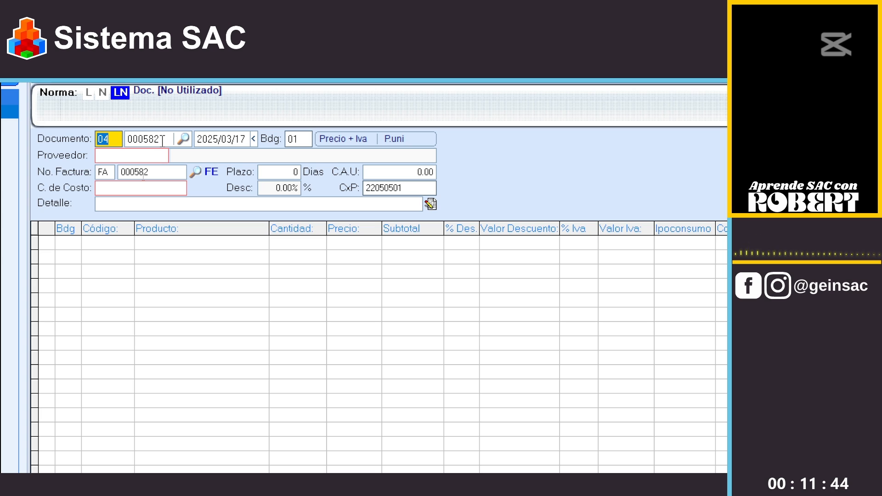
# Step: Accept the document's source, number and date, and assign warehouse 01 BODEGA PRINCIPAL from the warehouse list
pyautogui.press('Return')
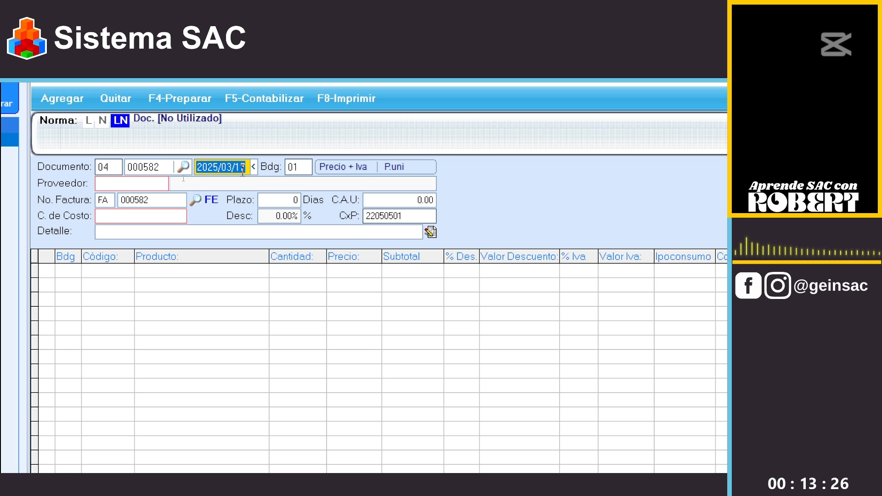
pyautogui.press('Return')
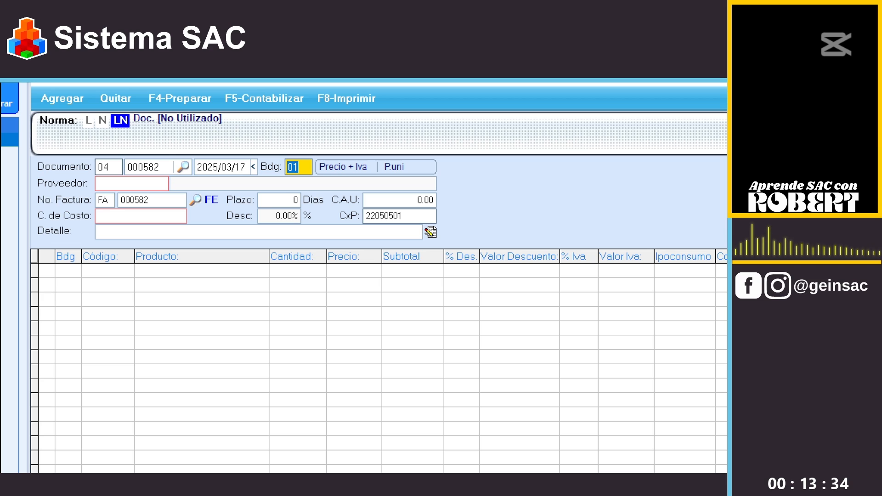
pyautogui.click(303, 166)
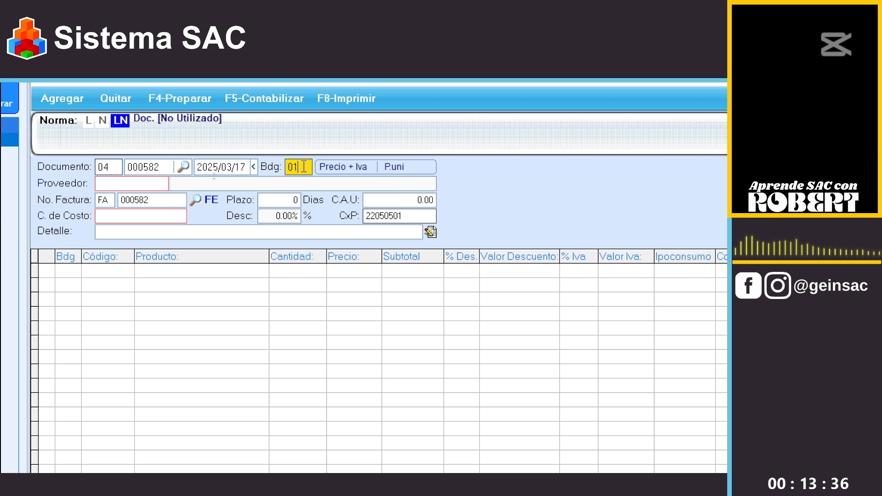
pyautogui.doubleClick(304, 166)
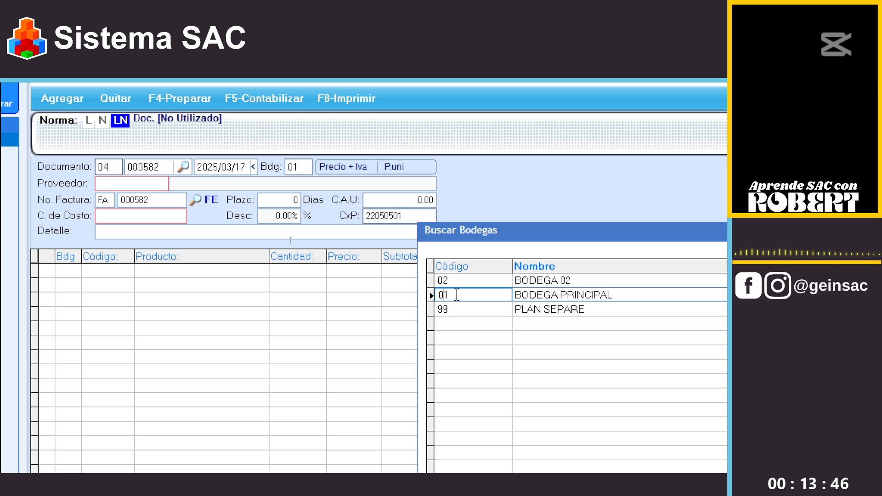
pyautogui.press('Up')
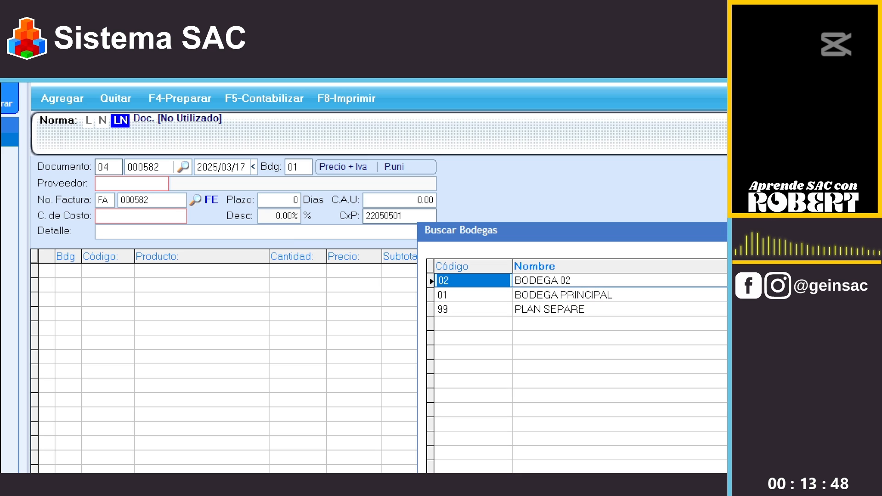
pyautogui.press('Down')
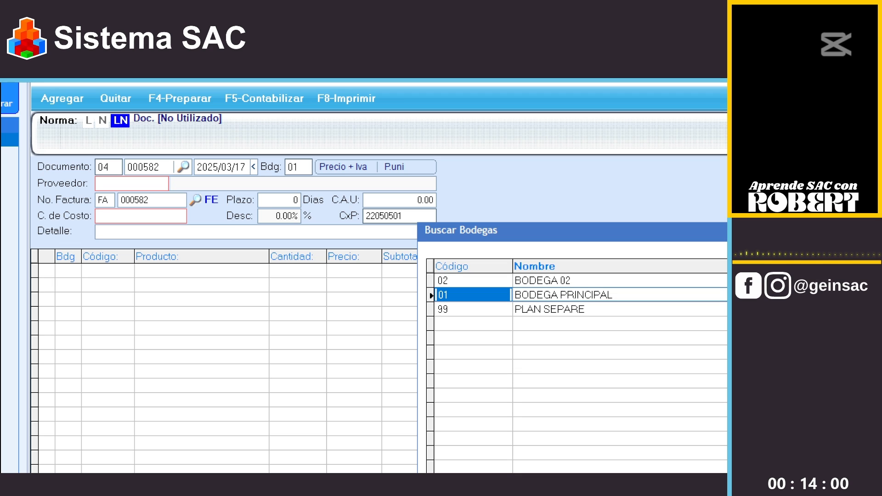
pyautogui.doubleClick(455, 295)
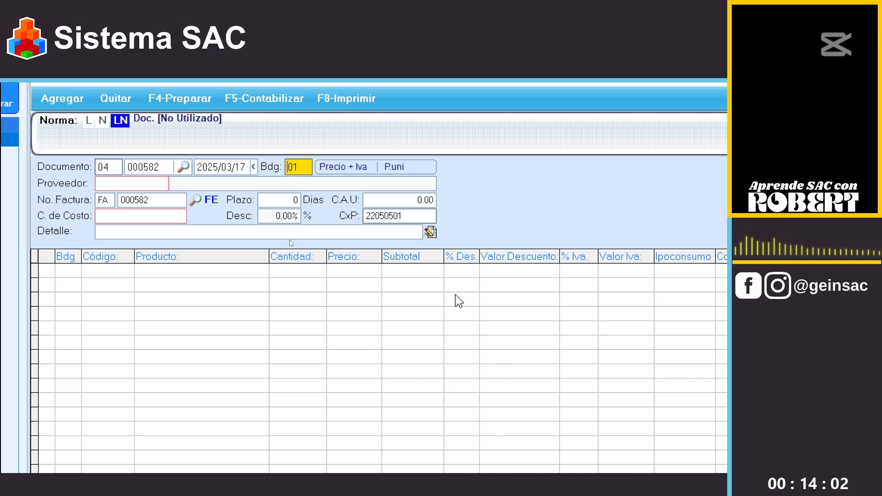
pyautogui.press('Return')
pyautogui.press('Up')
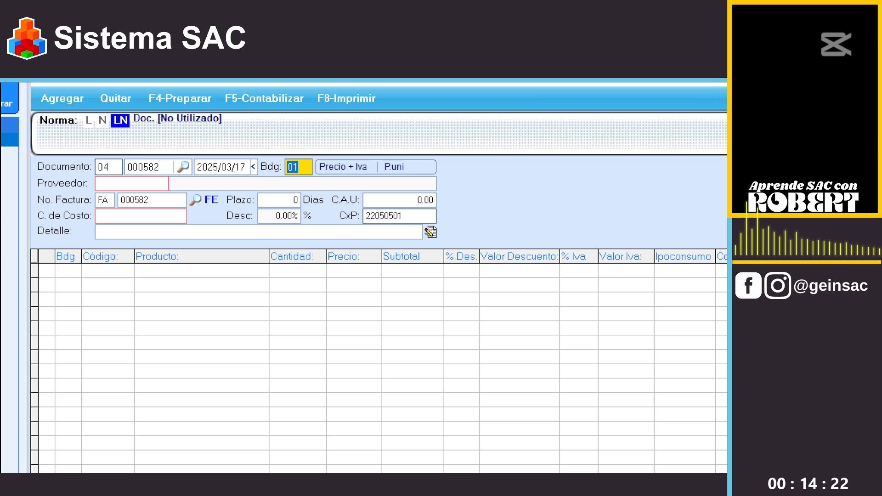
pyautogui.press('Return')
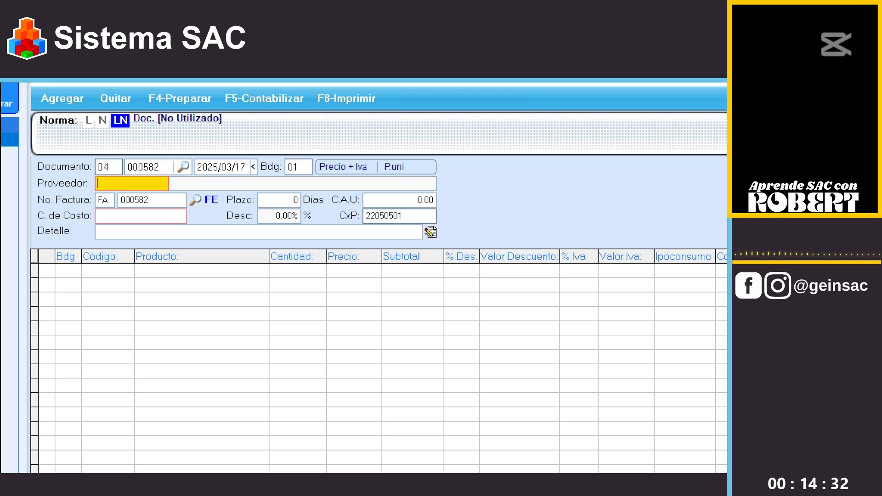
pyautogui.write('NOMBRE')
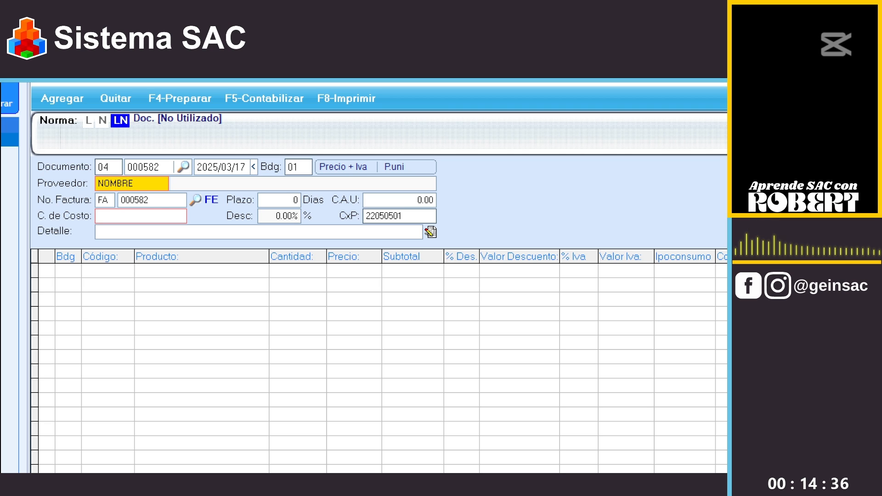
pyautogui.hotkey('shift', 'Home')
pyautogui.press('BackSpace')
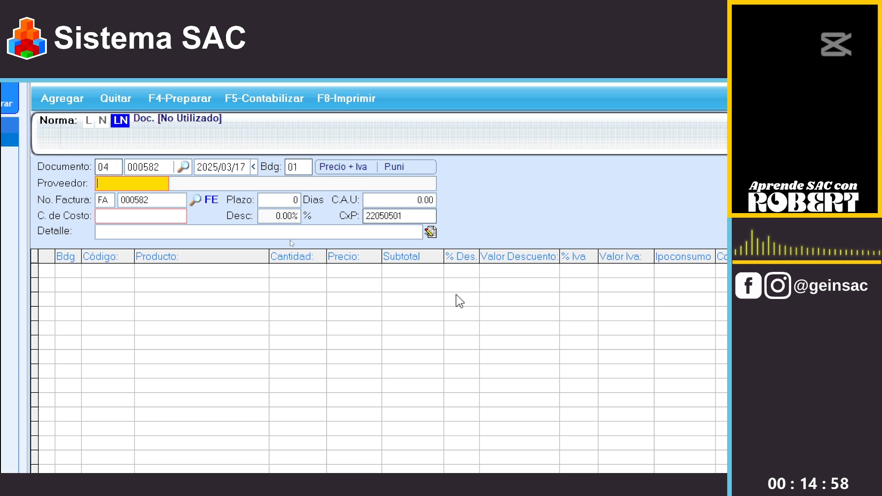
# Step: Enter the supplier's identification number to assign SOPORTE INSAC to the purchase
pyautogui.write('12345678')
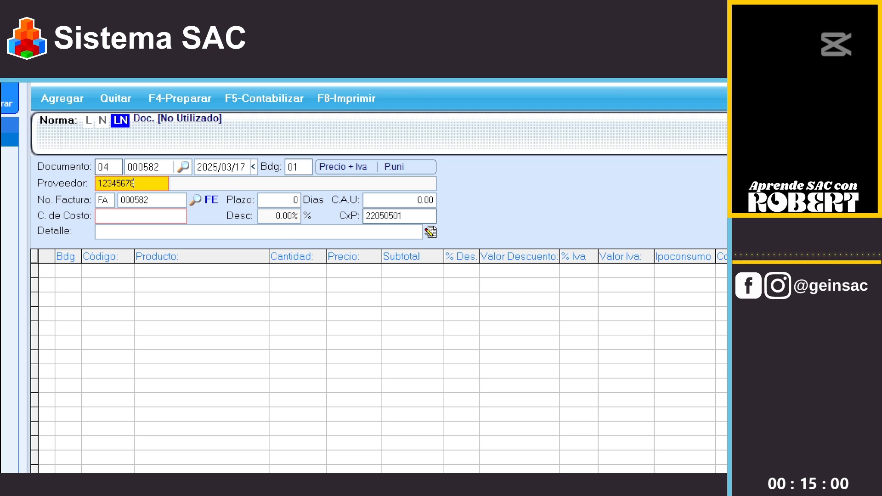
pyautogui.write('9')
pyautogui.press('Return')
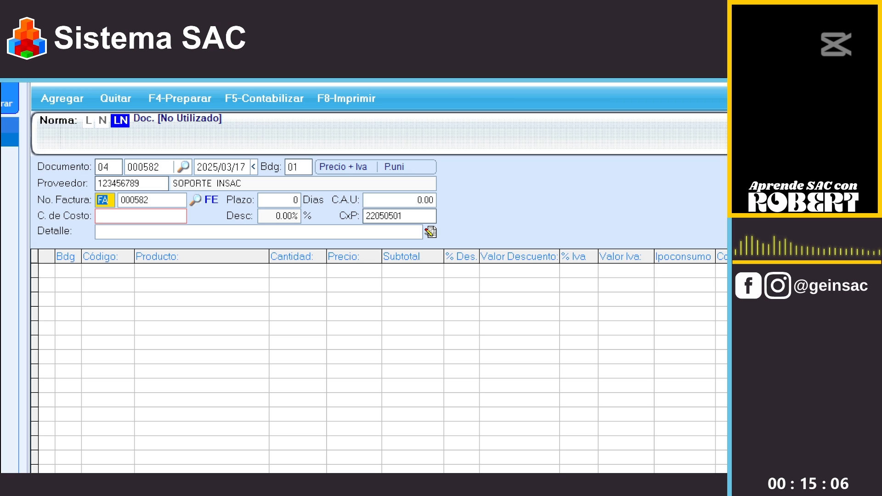
# Step: Try a supplier identification with a different last digit, close the supplier registration form without saving, and clear the supplier code
pyautogui.press('Up')
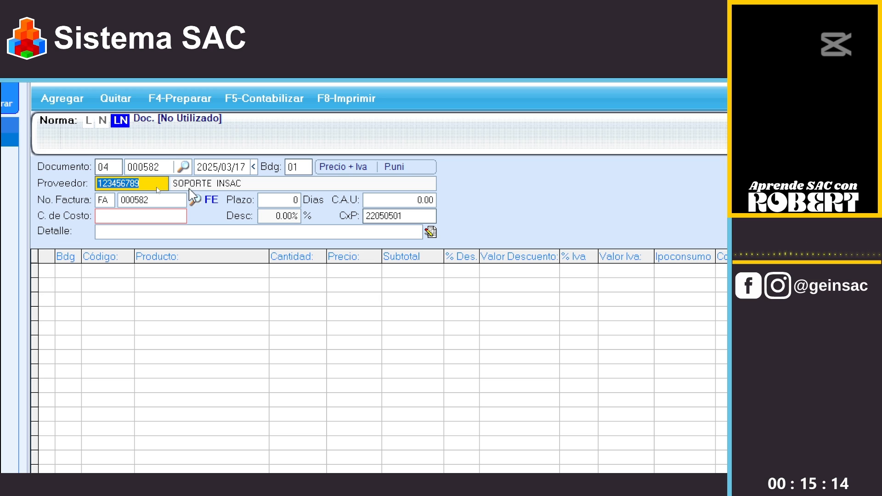
pyautogui.press('End')
pyautogui.press('BackSpace')
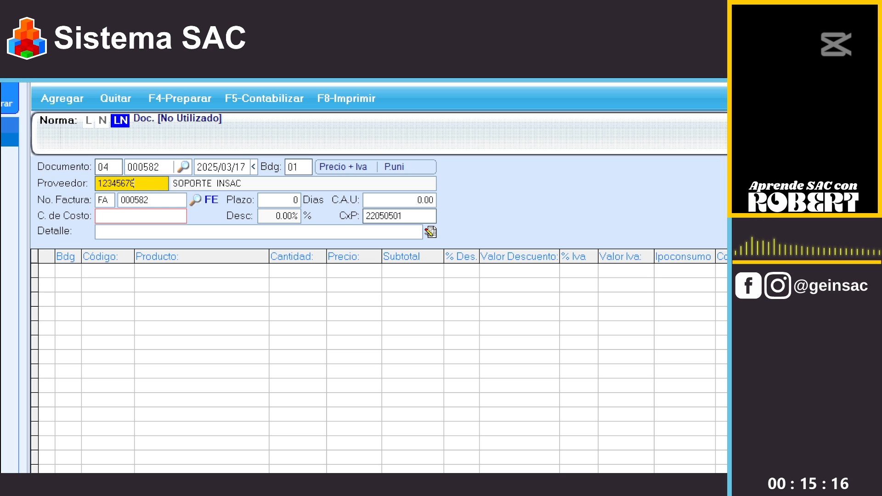
pyautogui.write('5')
pyautogui.press('Return')
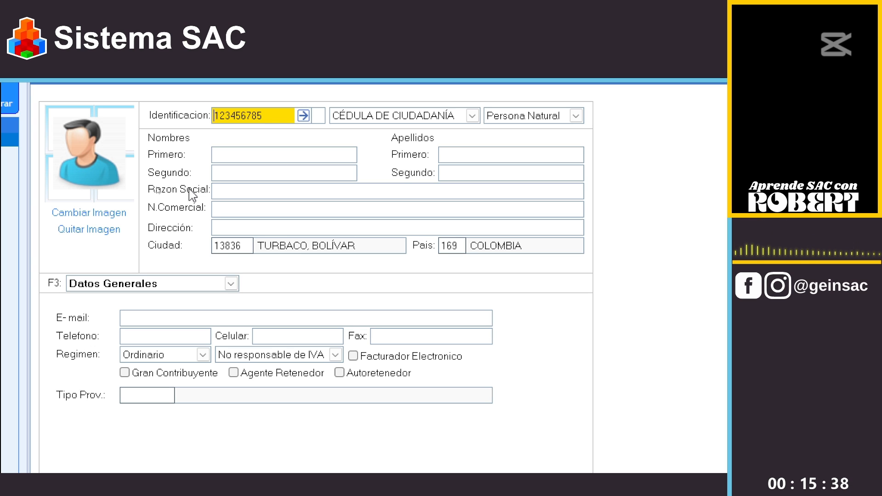
pyautogui.press('Escape')
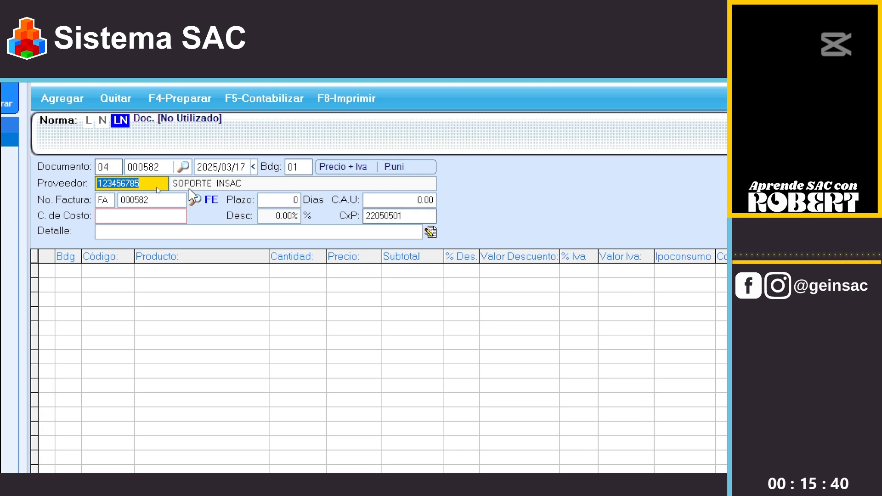
pyautogui.press('BackSpace')
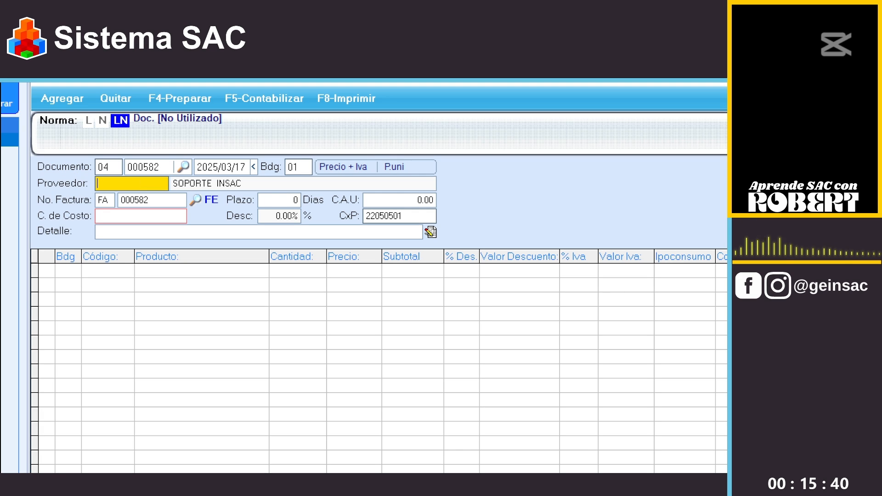
# Step: Choose the first SOPORTE INSAC entry from the supplier list for the purchase
pyautogui.doubleClick(129, 184)
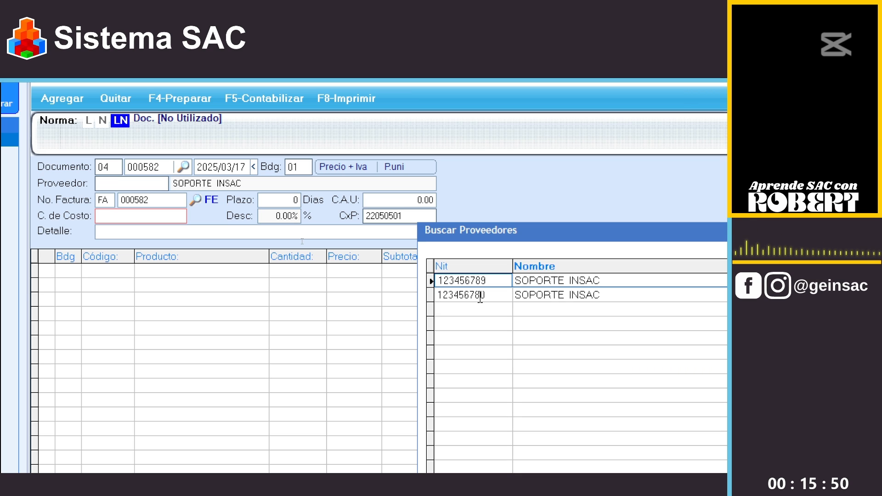
pyautogui.press('Down')
pyautogui.press('Up')
pyautogui.press('Return')
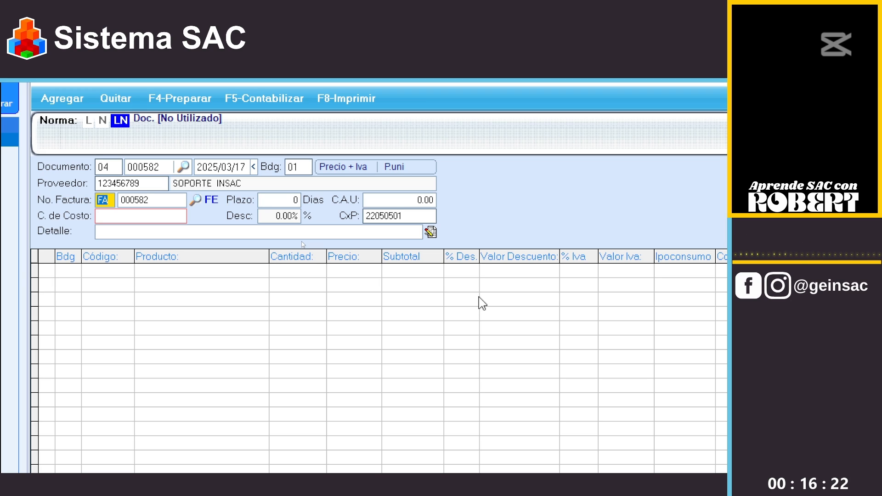
# Step: Try the supplier invoice prefixes FP and FE, and set the prefix to RM
pyautogui.write('FP')
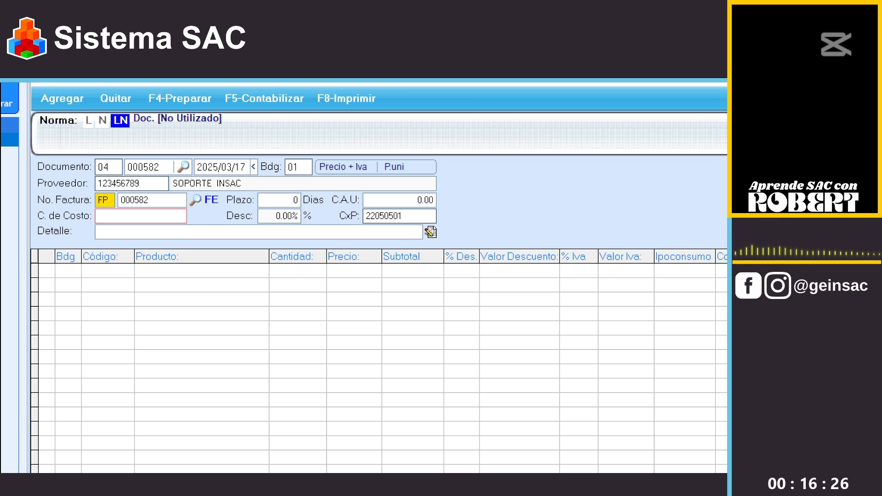
pyautogui.press('BackSpace')
pyautogui.write('E')
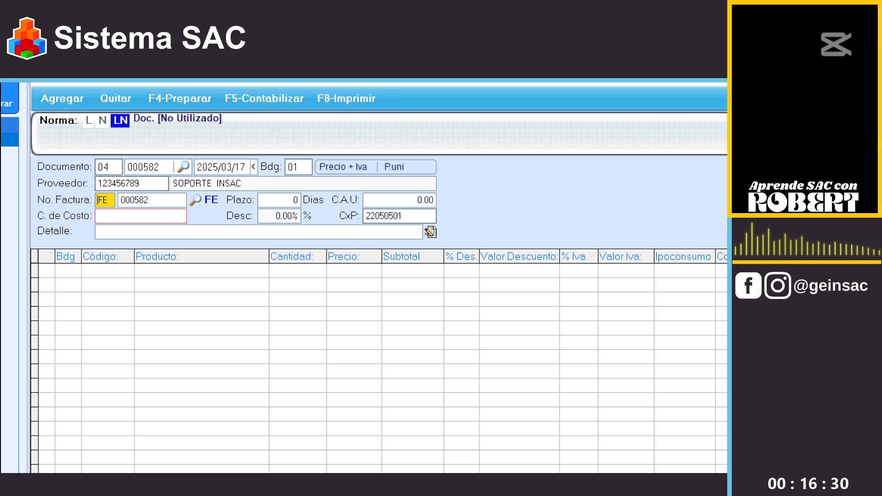
pyautogui.press('BackSpace')
pyautogui.press('BackSpace')
pyautogui.write('RM')
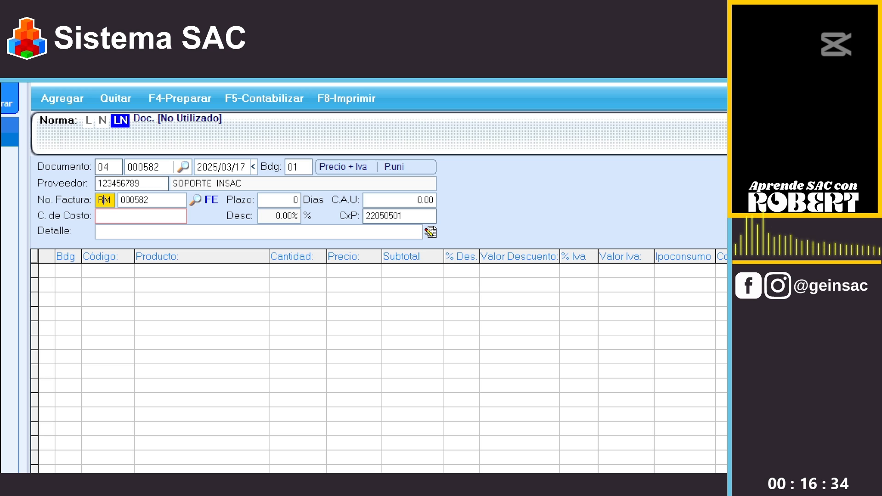
# Step: Replace the supplier invoice prefix with FA and set the invoice number to 5214
pyautogui.press('BackSpace')
pyautogui.press('Delete')
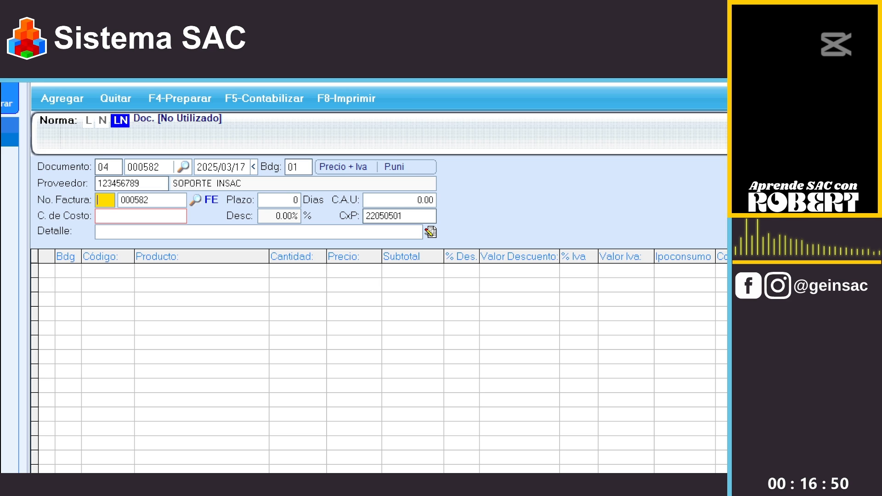
pyautogui.write('P')
pyautogui.press('BackSpace')
pyautogui.write('RA')
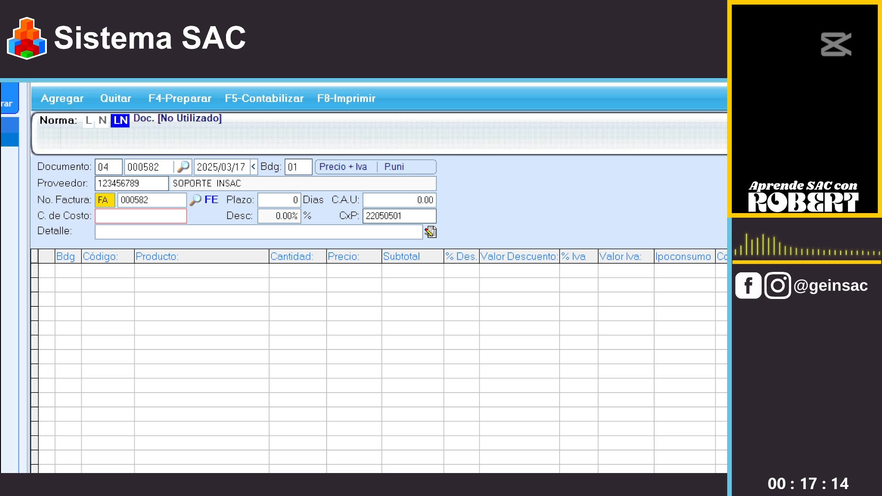
pyautogui.press('Return')
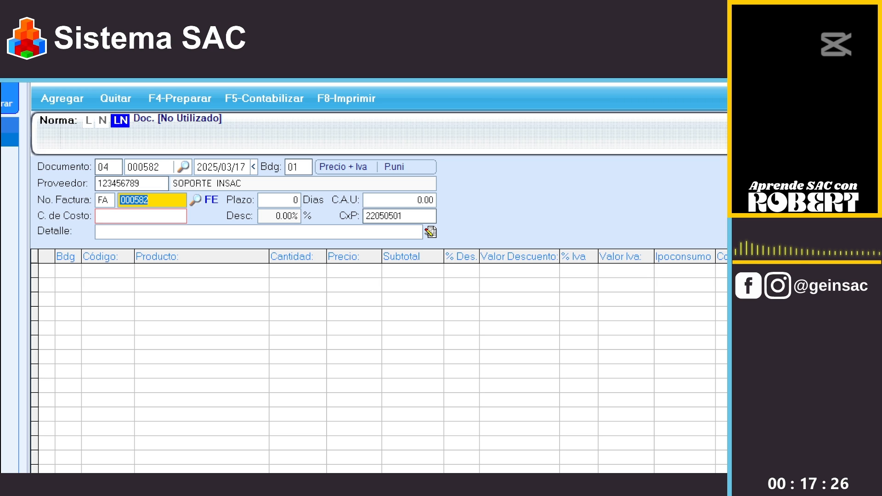
pyautogui.write('5214')
pyautogui.press('Return')
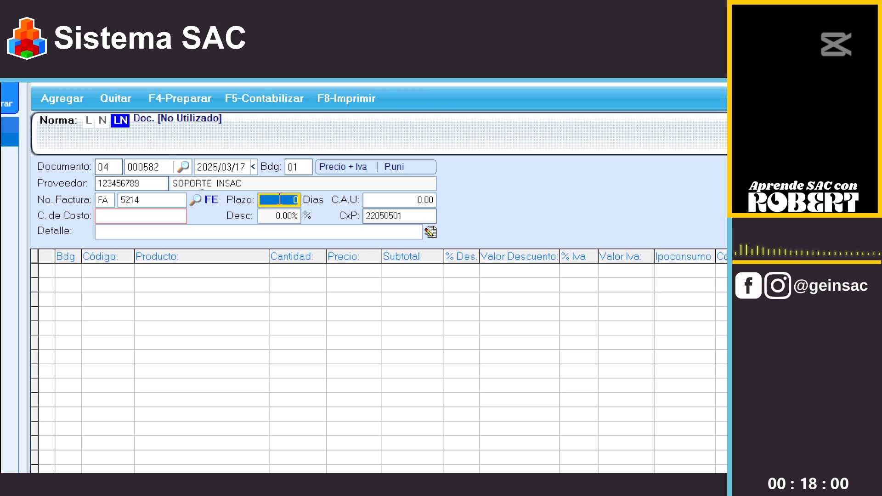
# Step: Try payment terms of 15, 30 and 45 days for the purchase and clear the term
pyautogui.write('15')
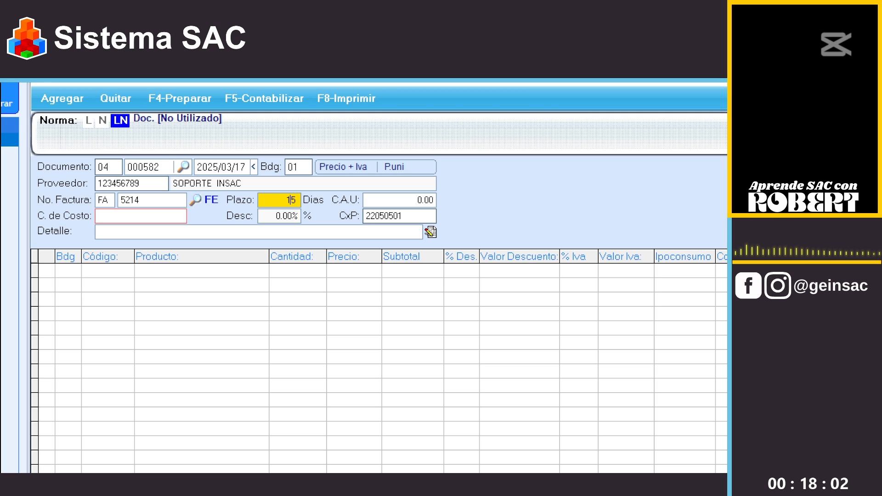
pyautogui.press('BackSpace')
pyautogui.press('BackSpace')
pyautogui.write('30')
pyautogui.press('BackSpace')
pyautogui.press('BackSpace')
pyautogui.write('45')
pyautogui.press('BackSpace')
pyautogui.press('BackSpace')
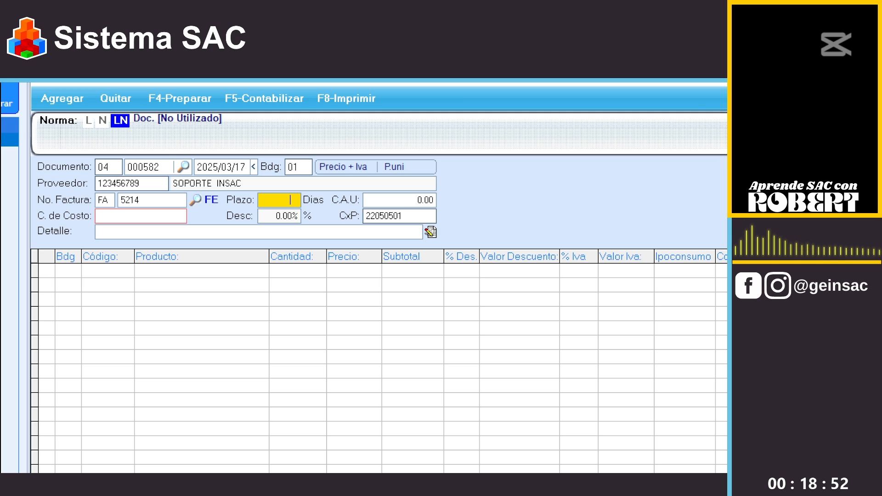
# Step: Set the payment term to 0 days and leave the C.A.U. amount at 0.00
pyautogui.write('0')
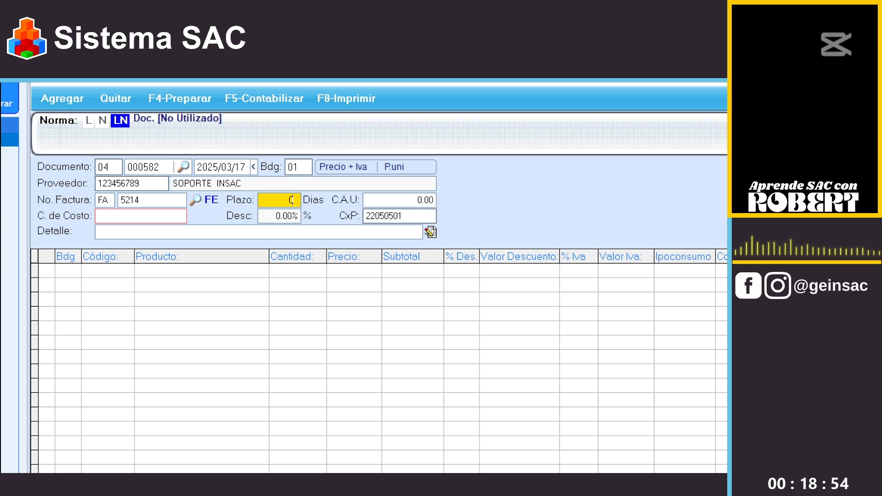
pyautogui.press('Return')
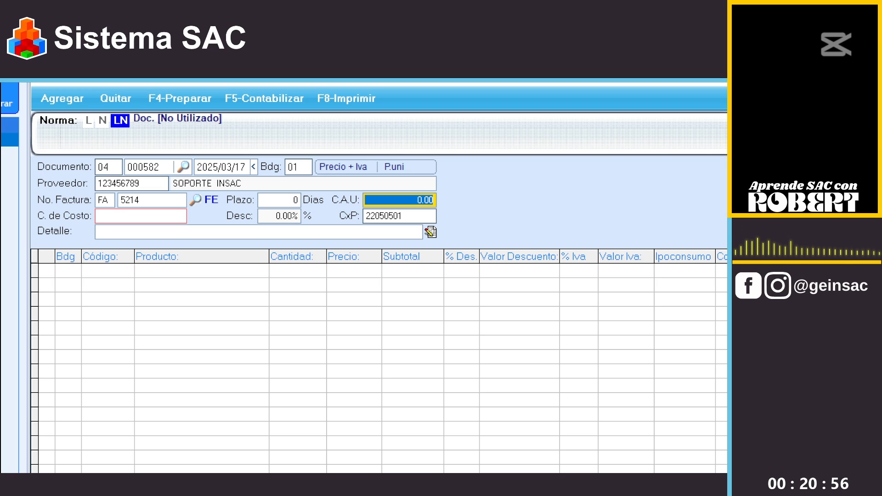
pyautogui.press('Return')
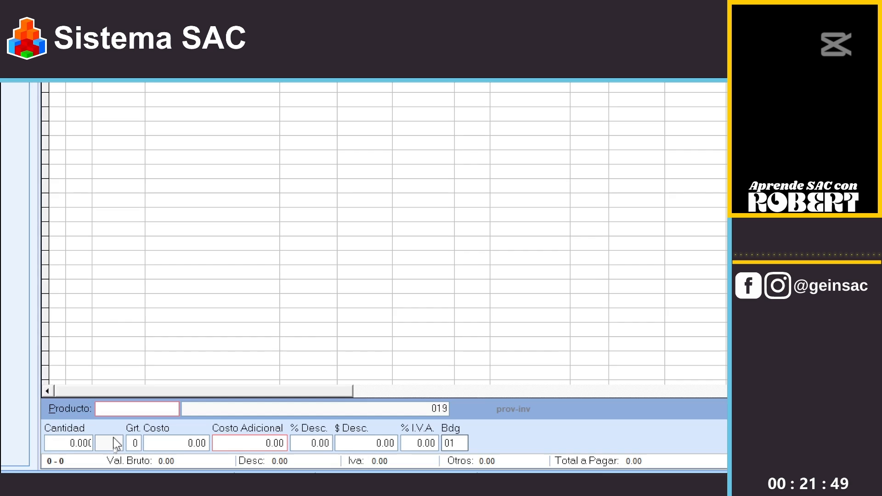
# Step: Enter product code 019 to load JUGOS into the purchase's item entry line
pyautogui.click(112, 409)
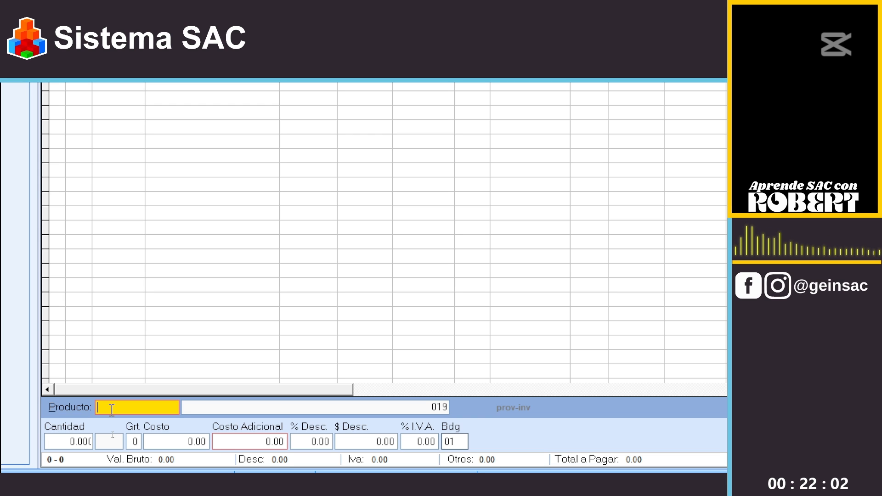
pyautogui.write('019')
pyautogui.press('Return')
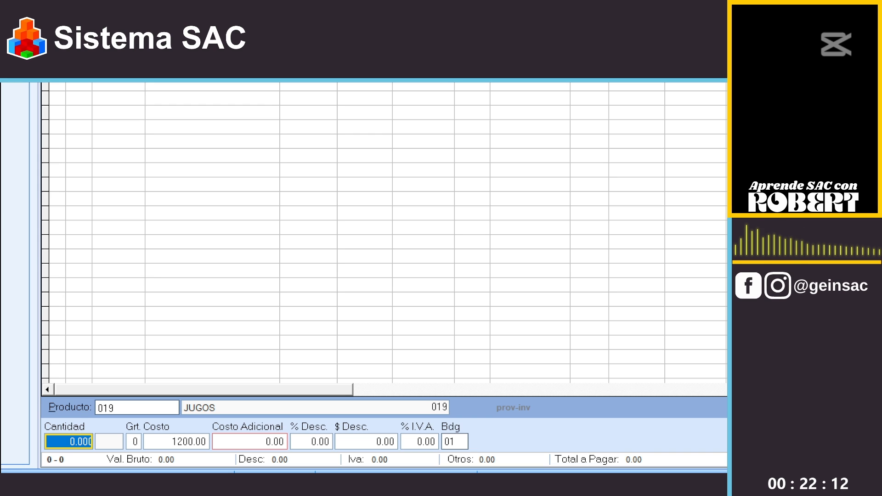
# Step: Try product code 56325, close the product search without a selection, and decline creating the product
pyautogui.click(137, 407)
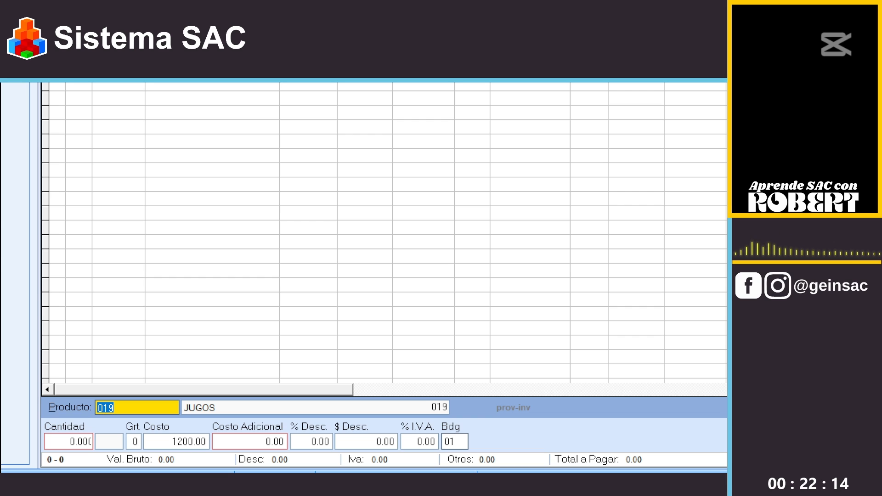
pyautogui.write('56325')
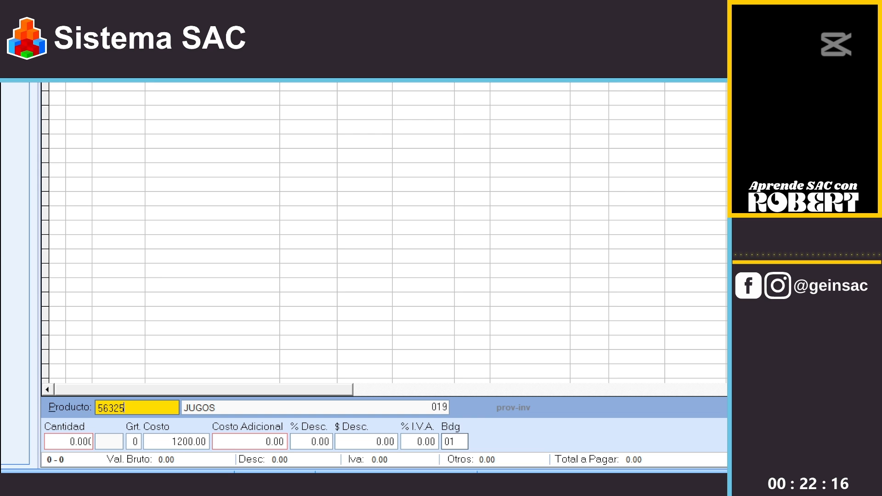
pyautogui.press('Return')
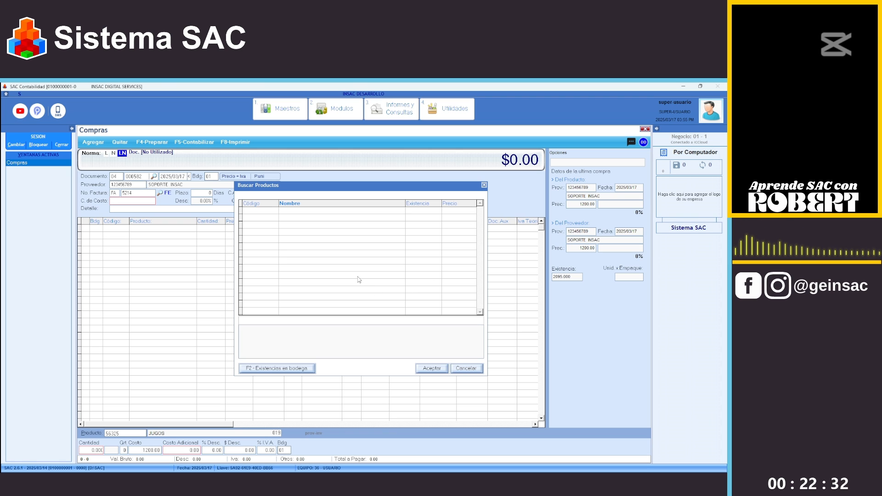
pyautogui.press('Escape')
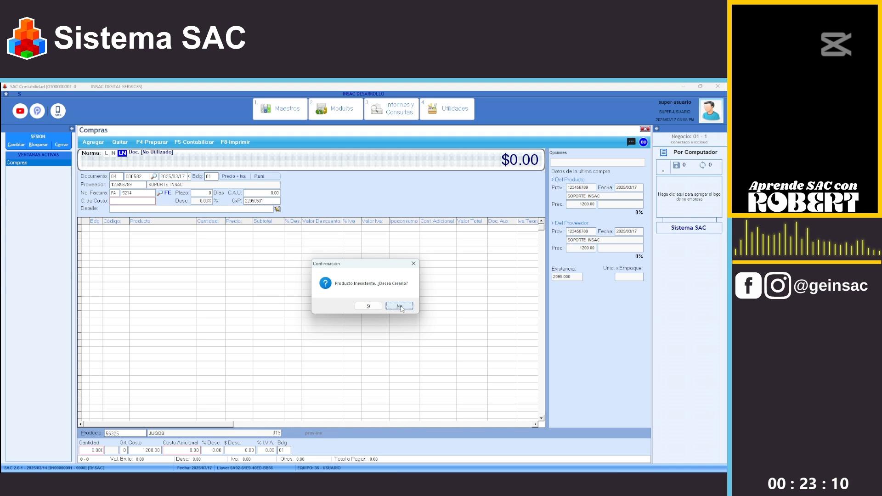
pyautogui.click(399, 306)
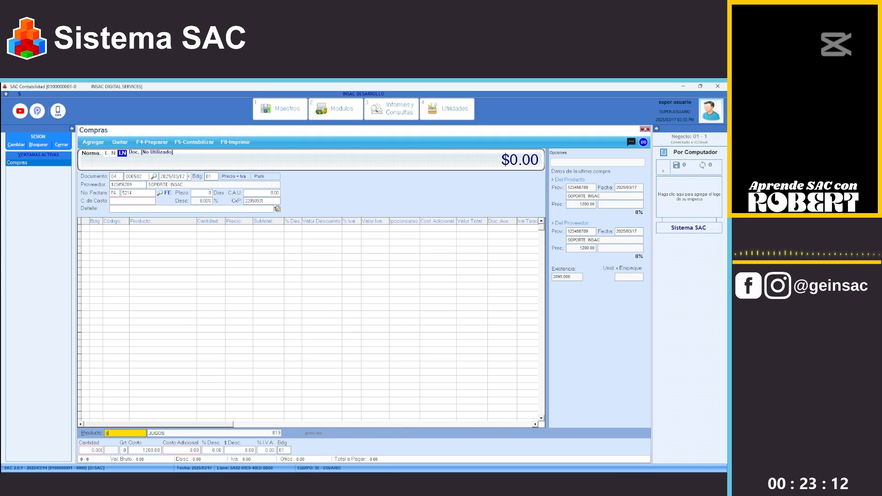
# Step: Load product 019 JUGOS again and set its purchase quantity to 12
pyautogui.press('Return')
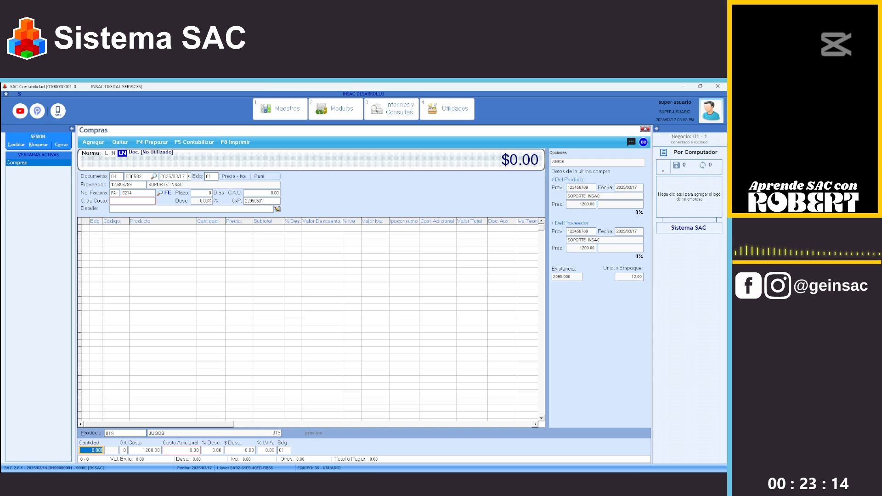
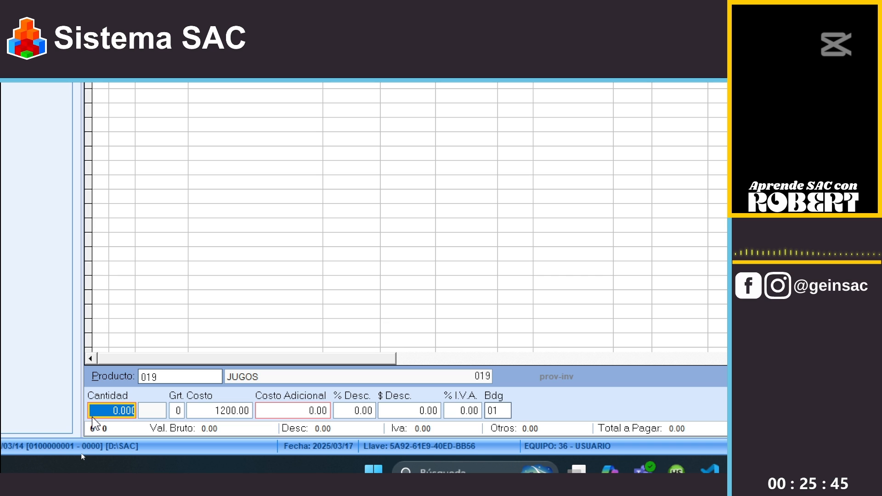
pyautogui.write('12 .')
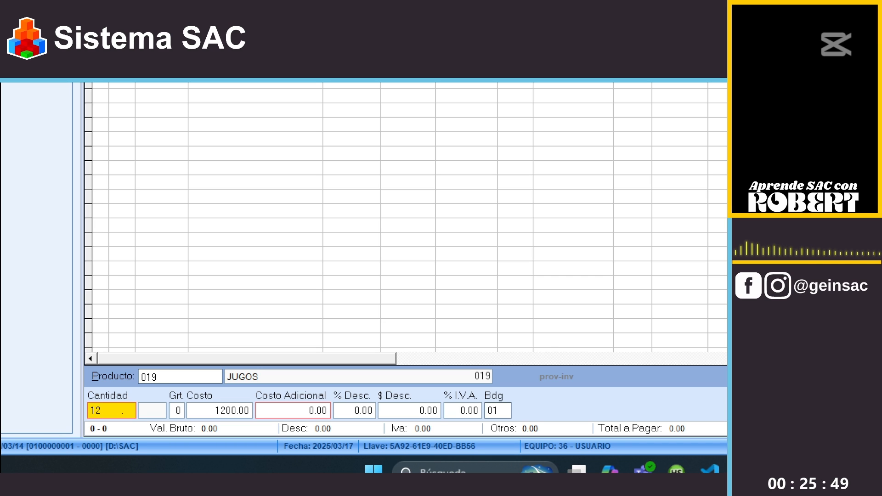
pyautogui.press('Return')
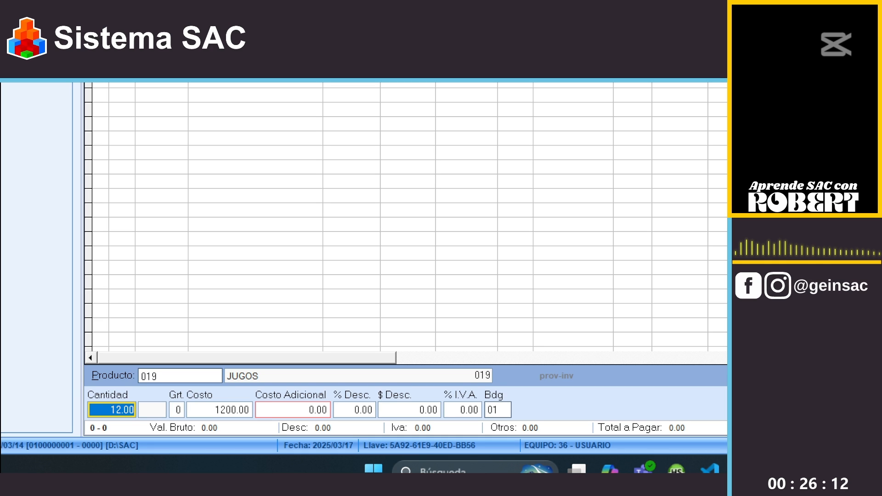
pyautogui.press('Return')
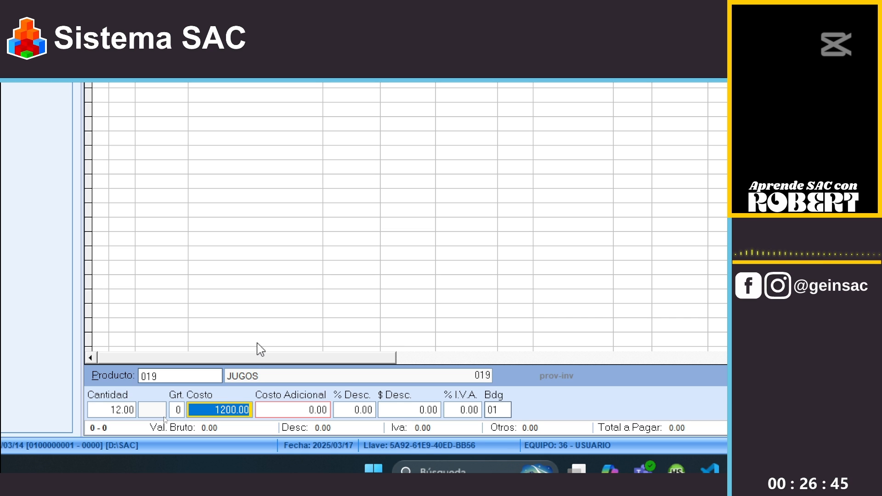
# Step: Set the JUGOS cost to 1100, close the sale price update without saving, and leave the additional cost at 0.00
pyautogui.write('1100')
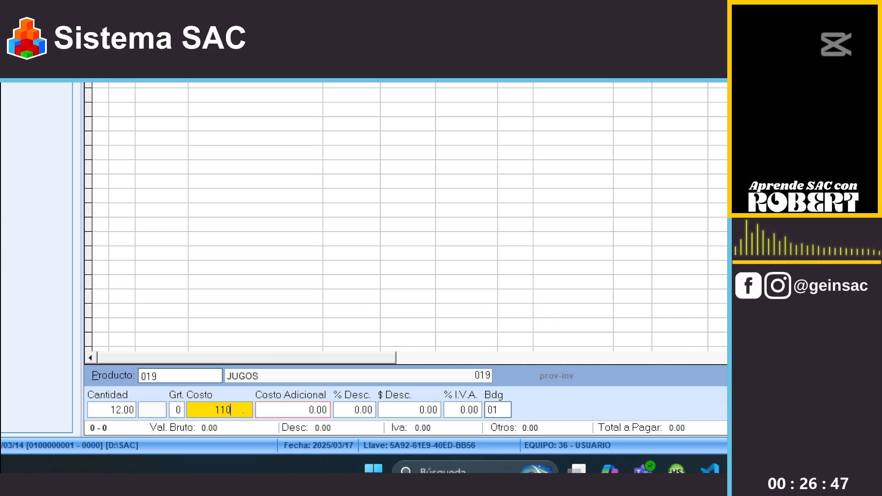
pyautogui.press('Return')
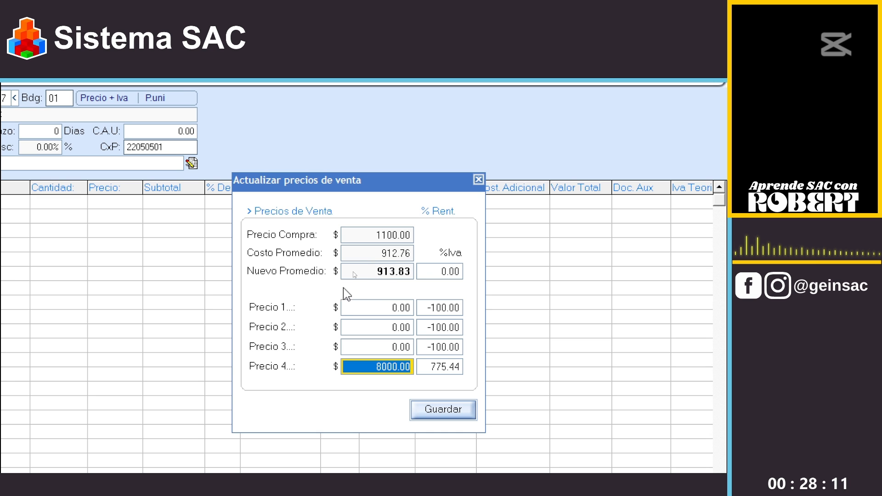
pyautogui.press('Escape')
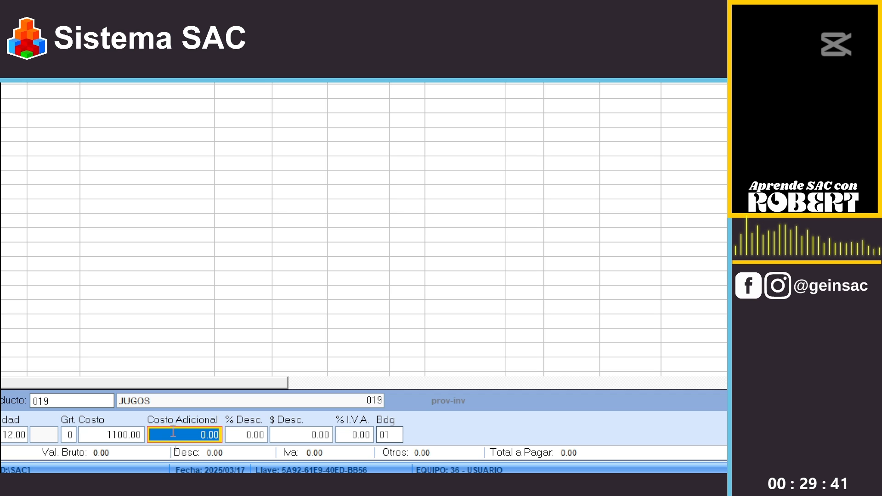
pyautogui.press('Return')
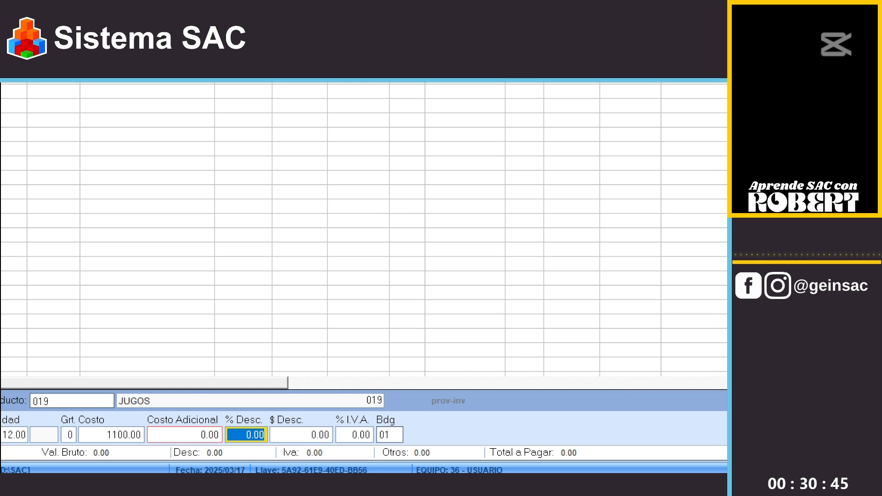
# Step: Try a 5% discount on JUGOS, reset it to 0, and try a discount amount of 100 before clearing it
pyautogui.write('5 .')
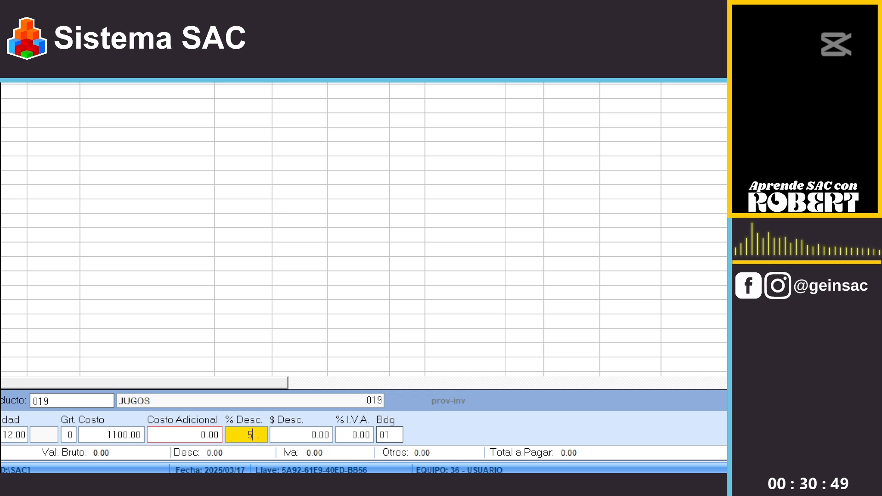
pyautogui.press('Return')
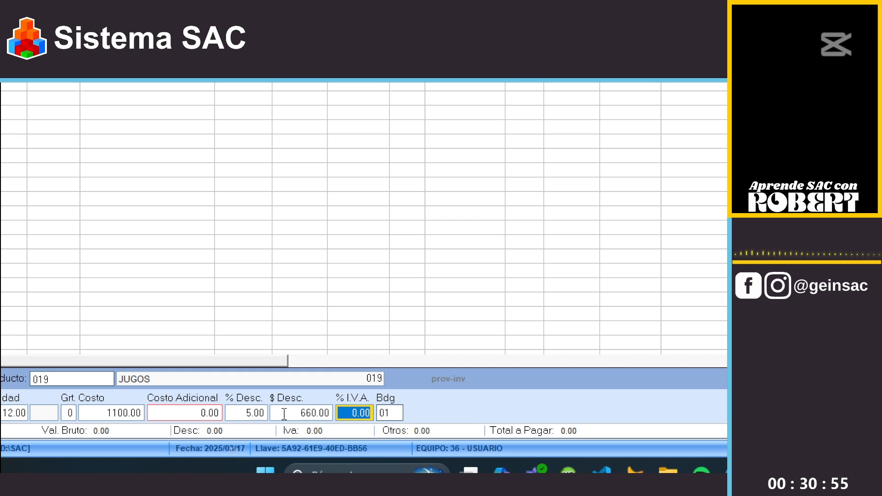
pyautogui.hotkey('shift', 'Tab')
pyautogui.hotkey('shift', 'Tab')
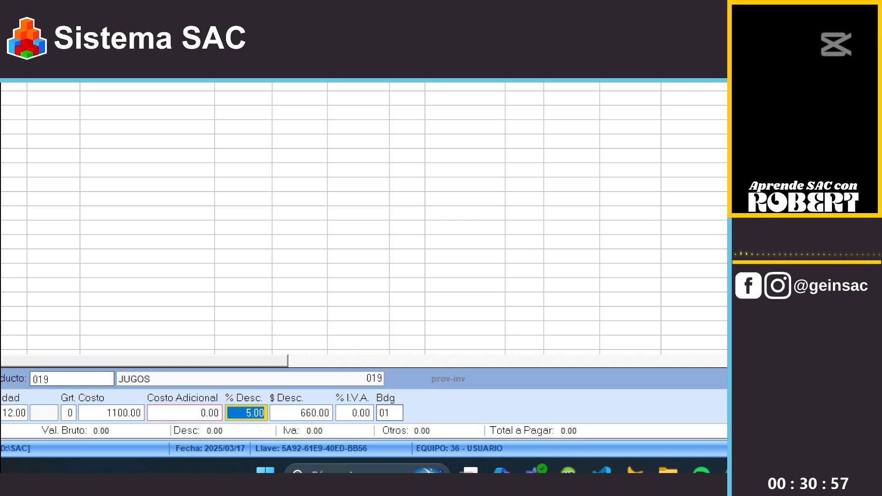
pyautogui.write('0.')
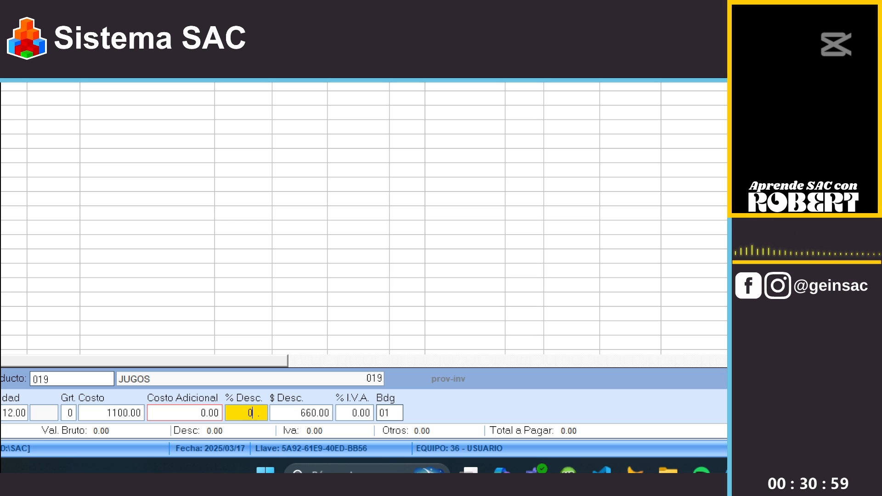
pyautogui.press('Return')
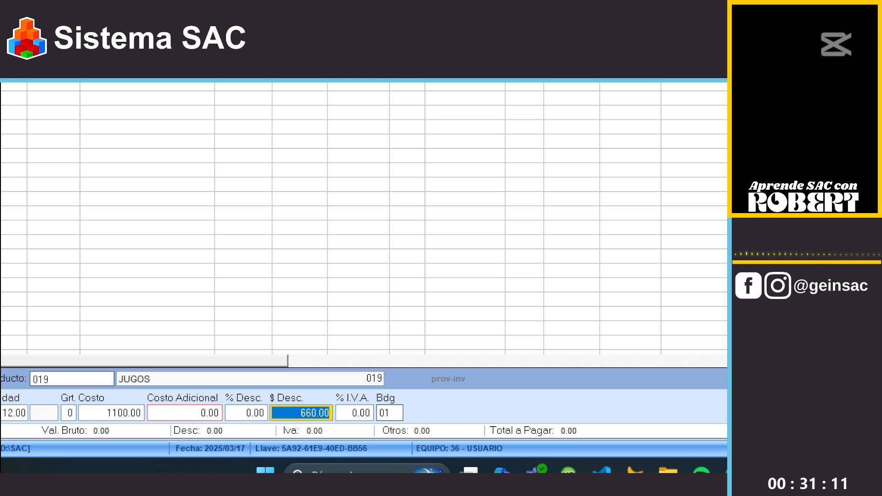
pyautogui.write('100 .')
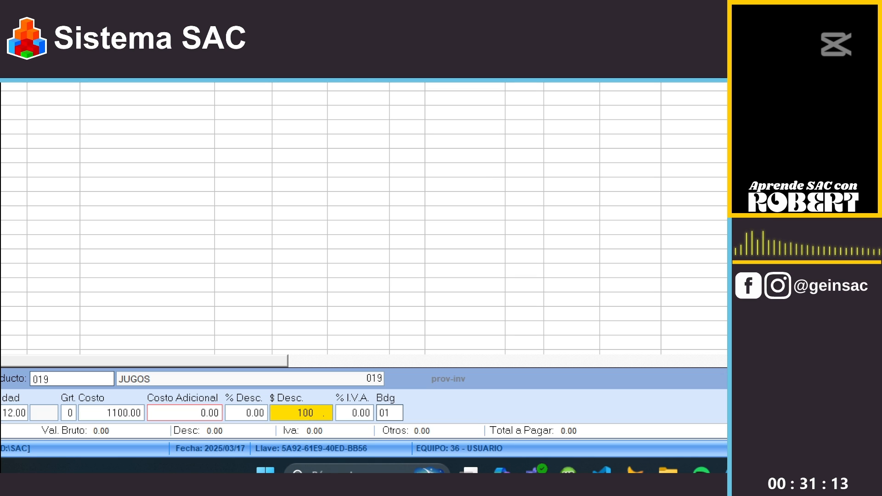
pyautogui.press('BackSpace')
pyautogui.press('BackSpace')
pyautogui.press('BackSpace')
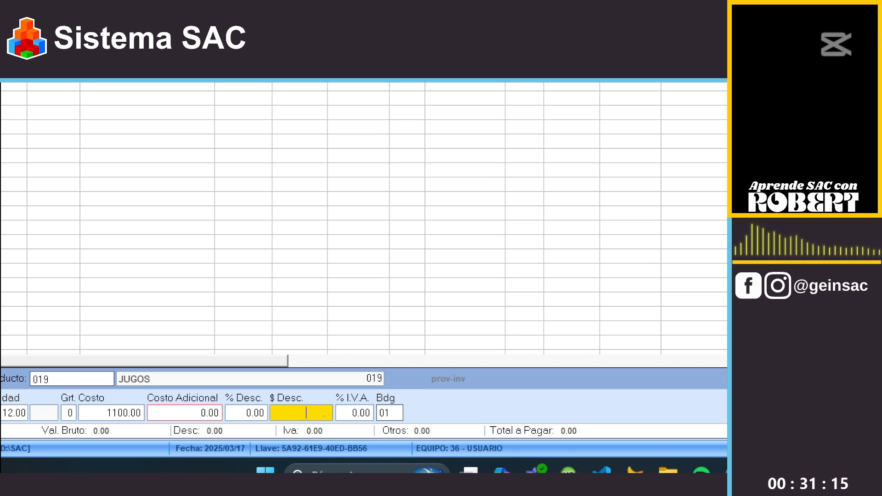
# Step: Add the JUGOS line to the purchase with a 5% discount and select its row in the item grid
pyautogui.hotkey('shift', 'Tab')
pyautogui.write('5')
pyautogui.press('Return')
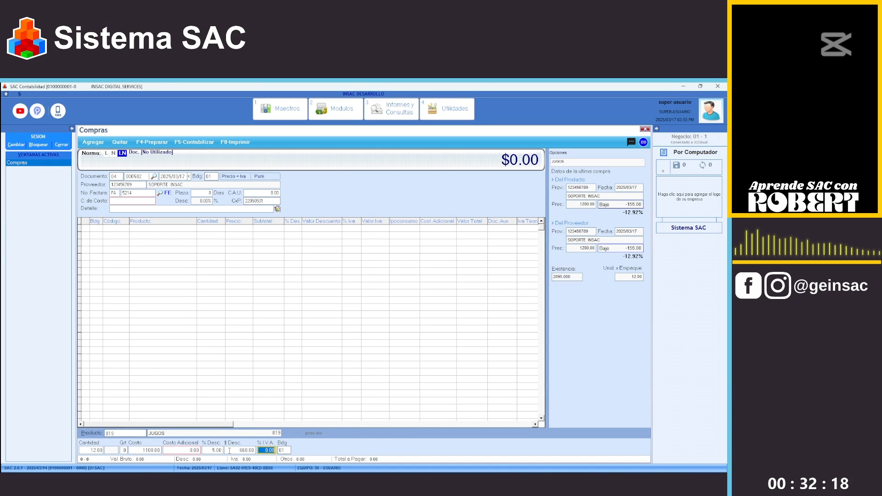
pyautogui.press('Return')
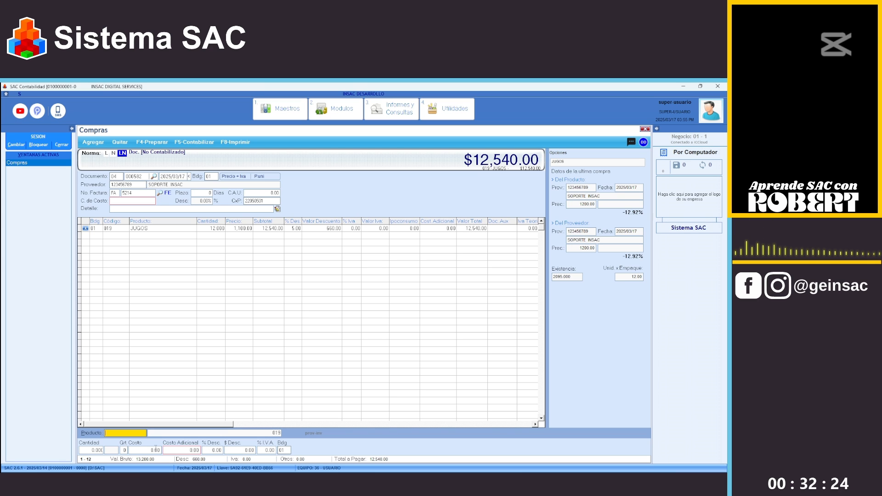
pyautogui.click(94, 228)
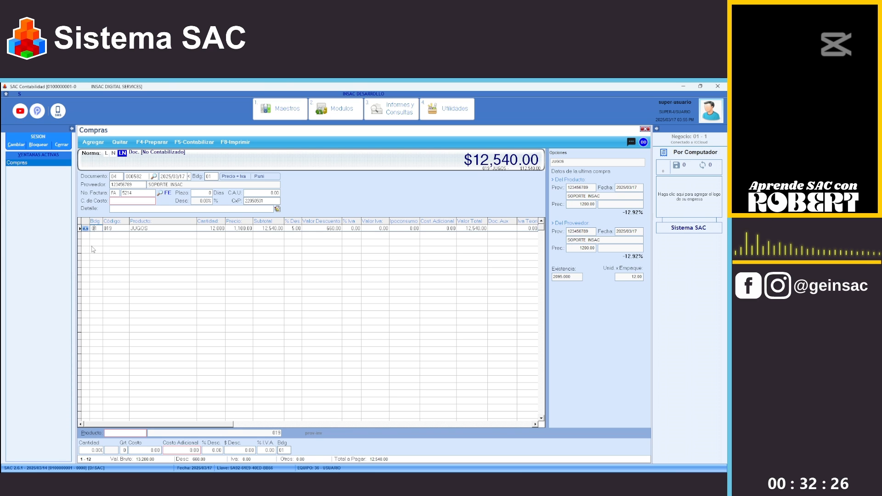
# Step: Examine the JUGOS row in the item grid from the warehouse field across to the subtotal and back
pyautogui.click(93, 228)
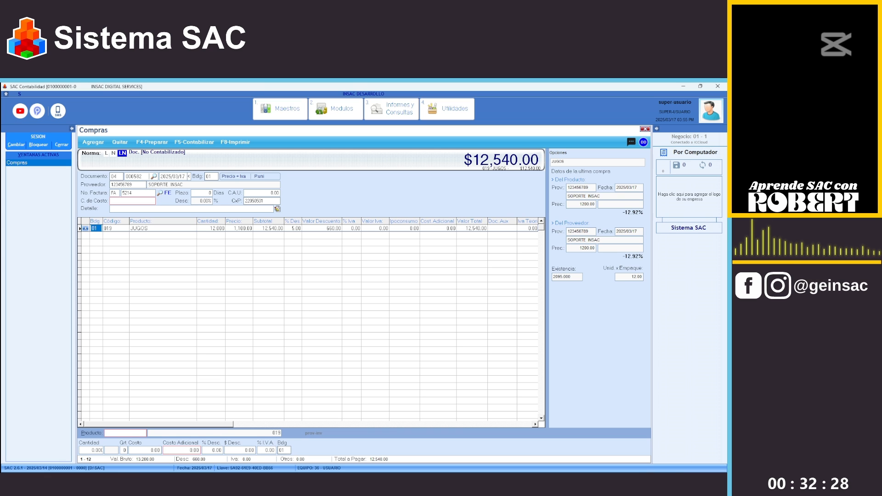
pyautogui.press('Right')
pyautogui.press('Right')
pyautogui.press('Right')
pyautogui.press('Right')
pyautogui.press('Right')
pyautogui.press('Right')
pyautogui.press('Right')
pyautogui.press('Right')
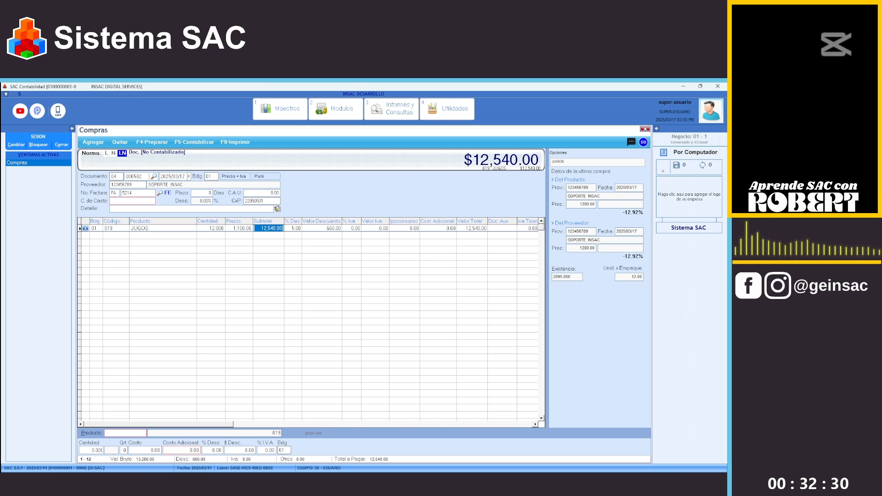
pyautogui.press('Left')
pyautogui.press('Left')
pyautogui.press('Left')
pyautogui.press('Left')
pyautogui.press('Left')
pyautogui.press('Left')
pyautogui.press('Left')
pyautogui.press('Left')
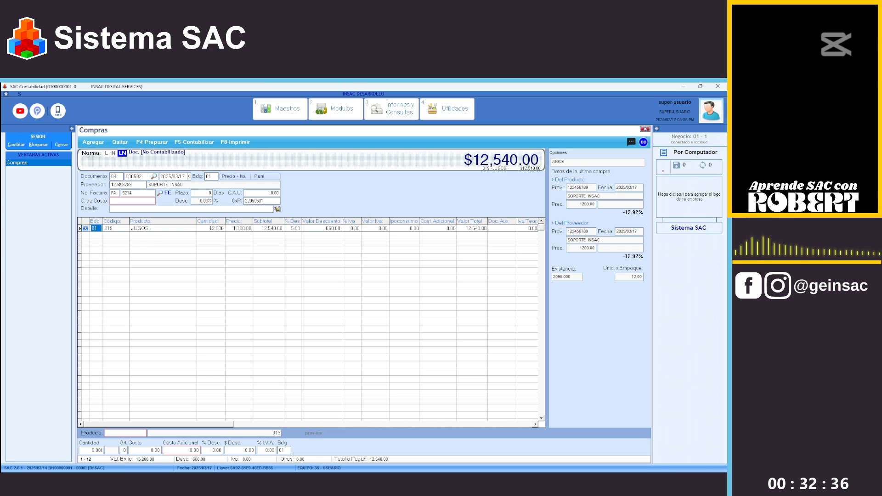
# Step: Review the JUGOS row's code, product, quantity, price, subtotal, discount, IVA, additional cost and total value fields one by one
pyautogui.click(116, 228)
pyautogui.click(163, 228)
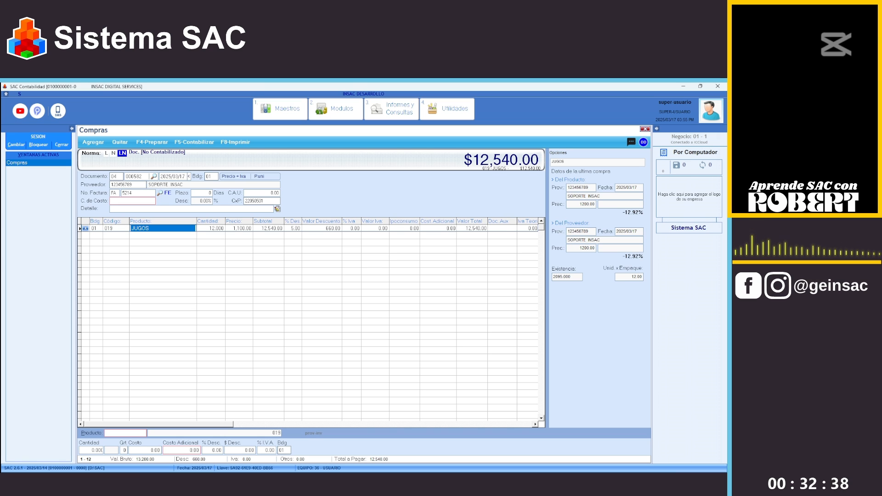
pyautogui.click(211, 228)
pyautogui.click(239, 228)
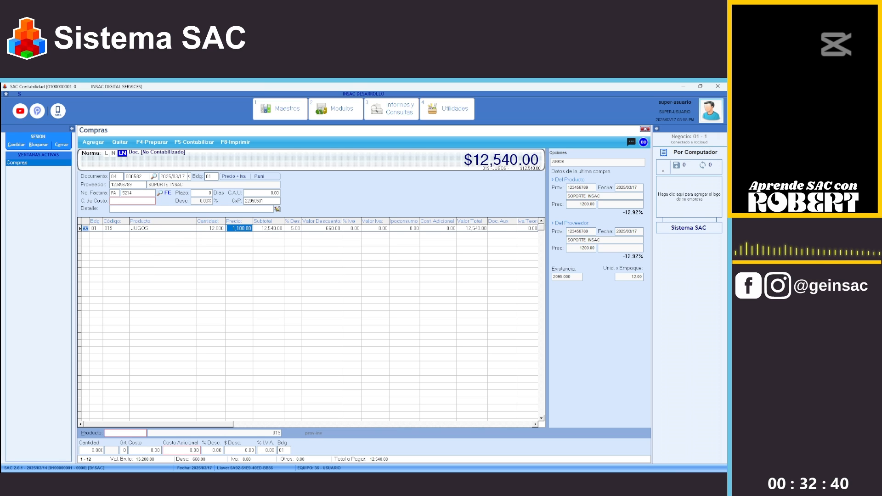
pyautogui.click(269, 228)
pyautogui.click(293, 228)
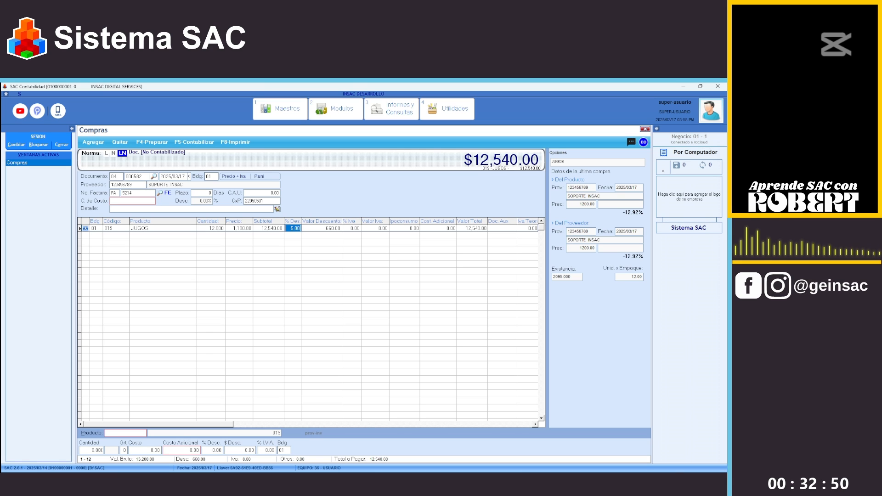
pyautogui.click(322, 228)
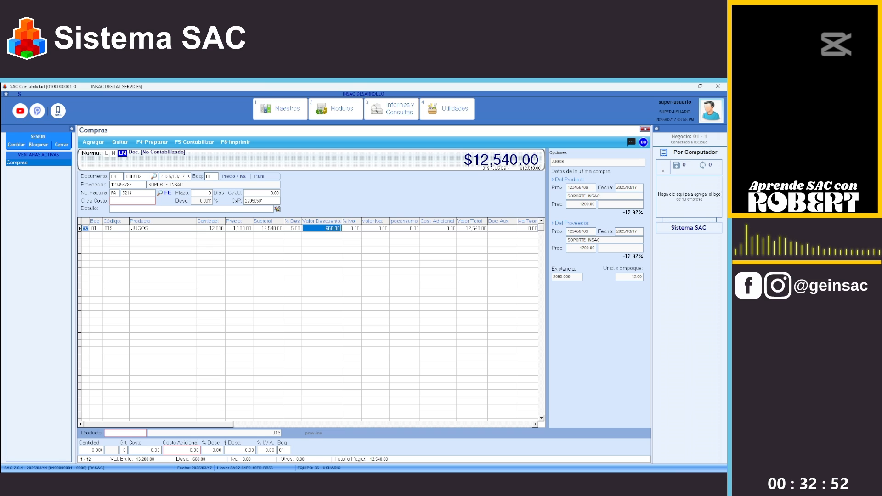
pyautogui.click(351, 229)
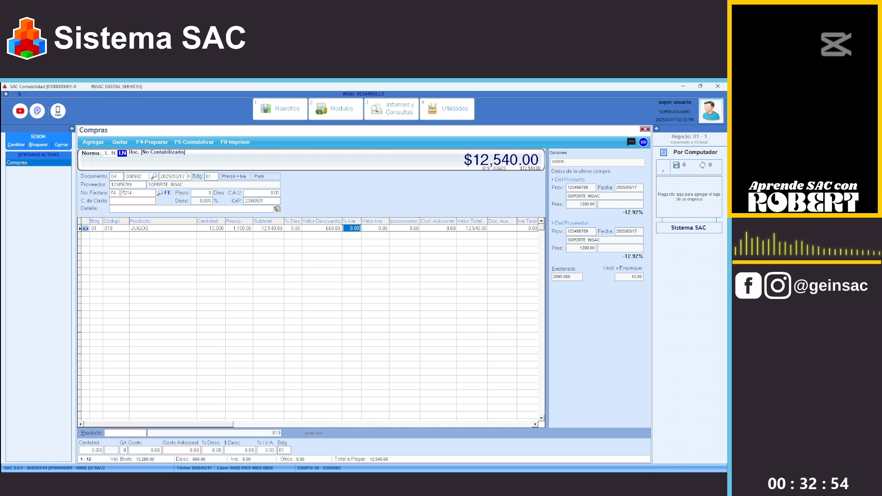
pyautogui.press('Return')
pyautogui.press('Return')
pyautogui.press('Return')
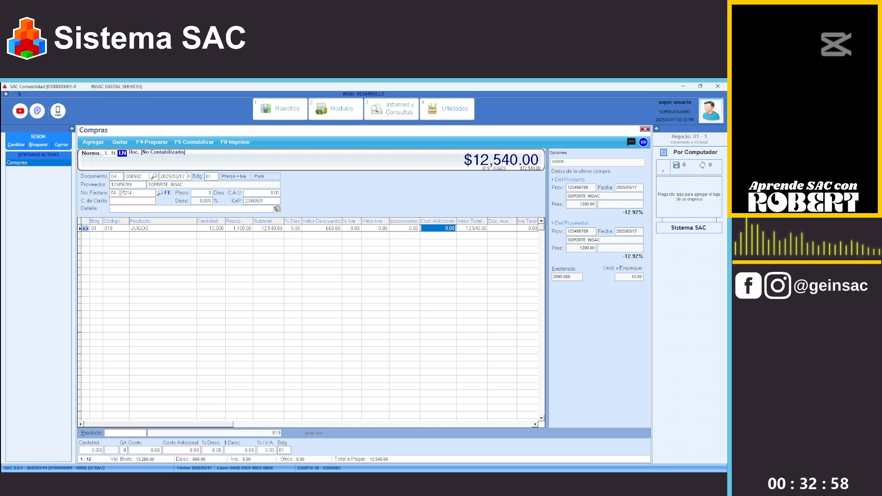
pyautogui.press('Return')
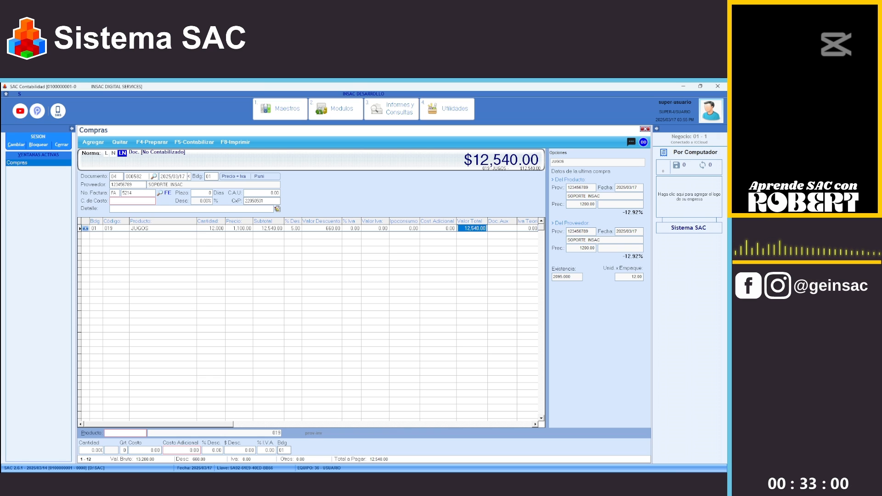
# Step: Recheck the JUGOS row's tax, additional cost, total and auxiliary document fields, returning to the start of the row
pyautogui.press('Left')
pyautogui.press('Left')
pyautogui.press('Left')
pyautogui.press('Left')
pyautogui.press('Left')
pyautogui.press('Right')
pyautogui.press('Right')
pyautogui.press('Right')
pyautogui.press('Right')
pyautogui.press('Right')
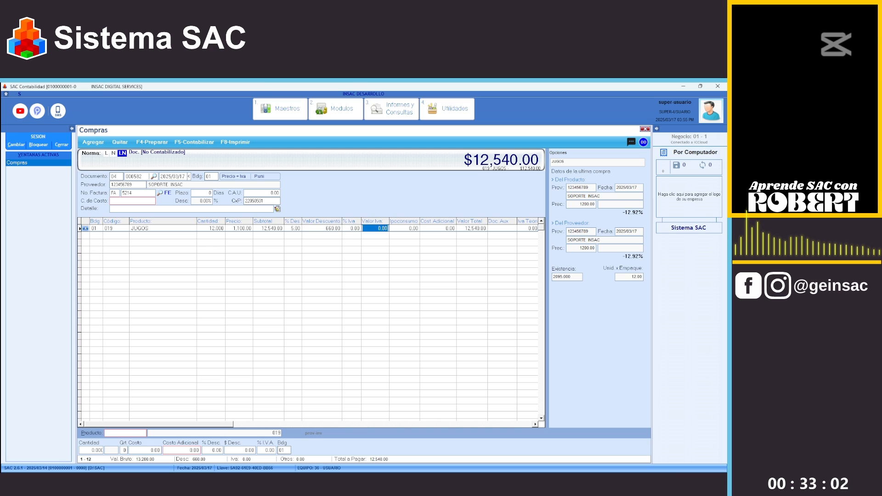
pyautogui.press('Return')
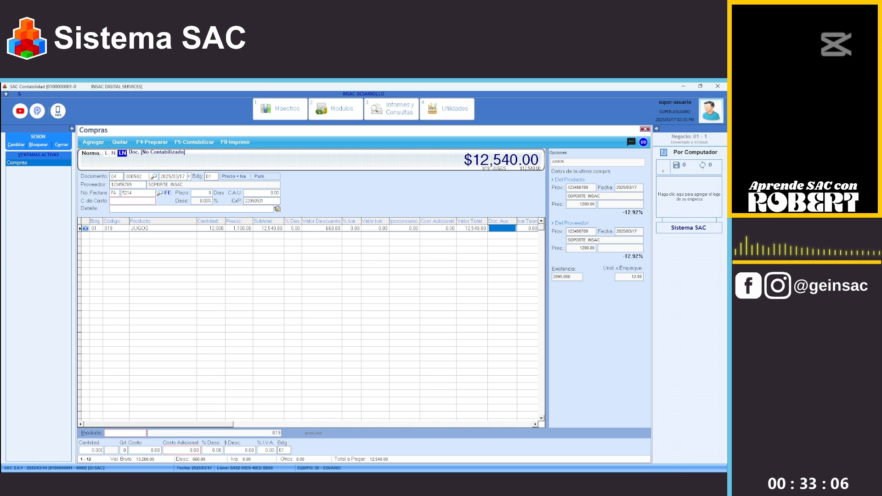
pyautogui.press('Left')
pyautogui.press('Left')
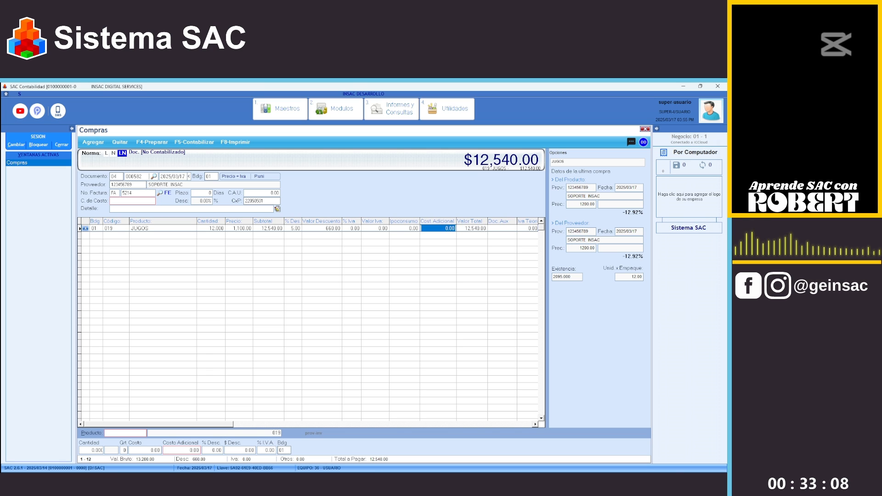
pyautogui.press('Right')
pyautogui.press('Left')
pyautogui.press('Left')
pyautogui.press('Left')
pyautogui.press('Left')
pyautogui.press('Left')
pyautogui.press('Left')
pyautogui.press('Left')
pyautogui.press('Left')
pyautogui.press('Left')
pyautogui.press('Left')
pyautogui.press('Left')
pyautogui.press('Left')
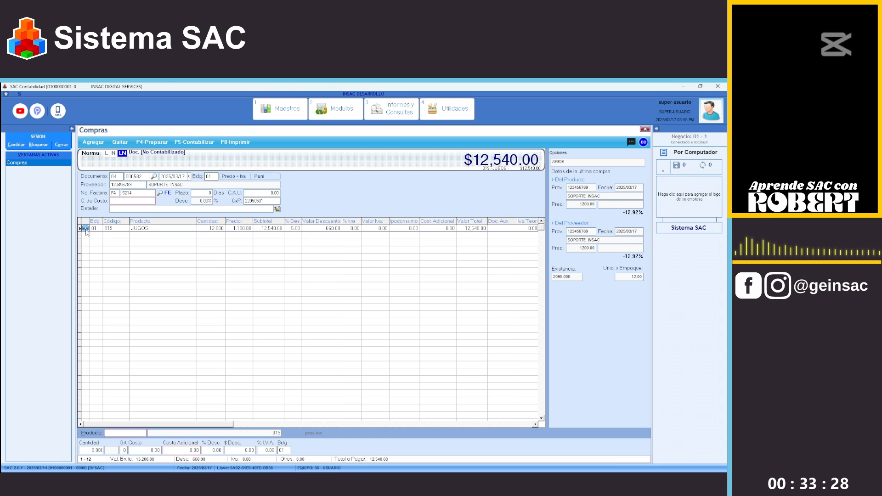
# Step: Delete the JUGOS line from the purchase and confirm its removal
pyautogui.click(85, 229)
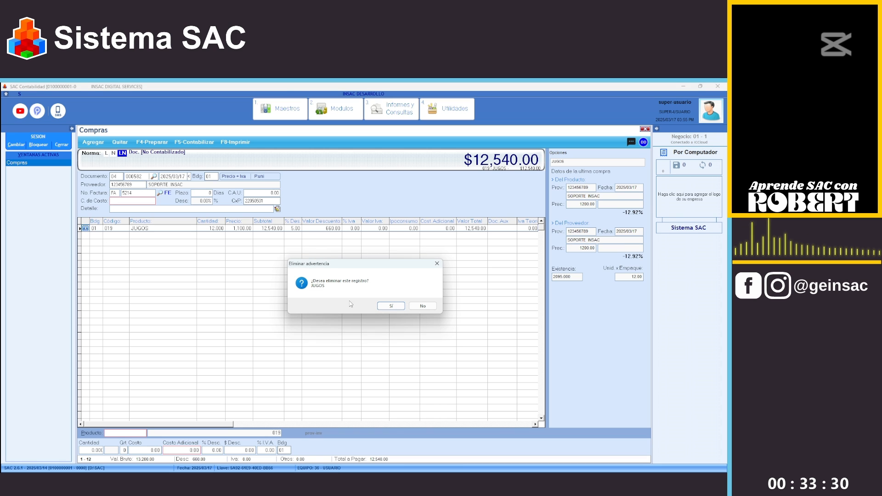
pyautogui.click(389, 307)
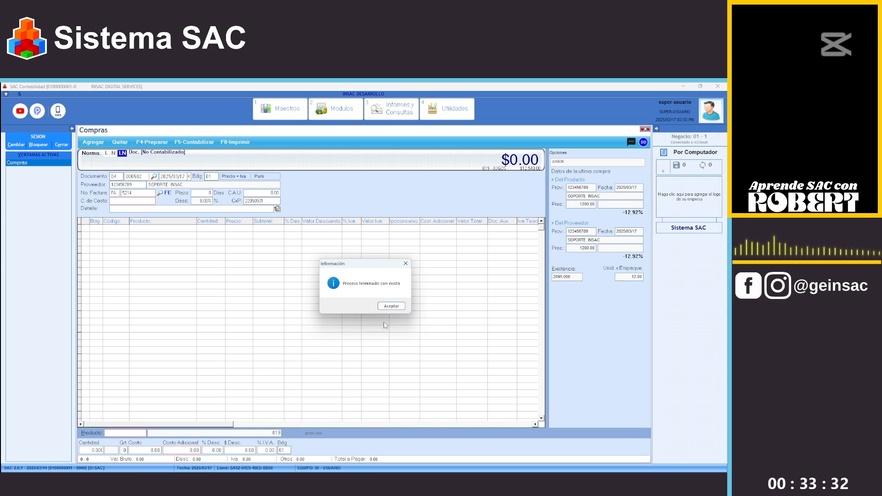
pyautogui.click(393, 309)
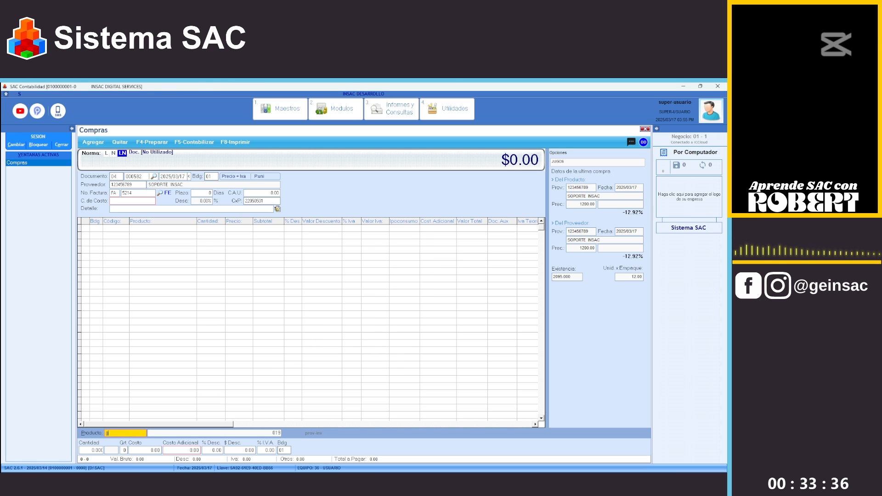
# Step: Add product 019 JUGOS to the purchase with a quantity of 12, keeping the default cost and no discount
pyautogui.write('019')
pyautogui.press('Return')
pyautogui.write('12')
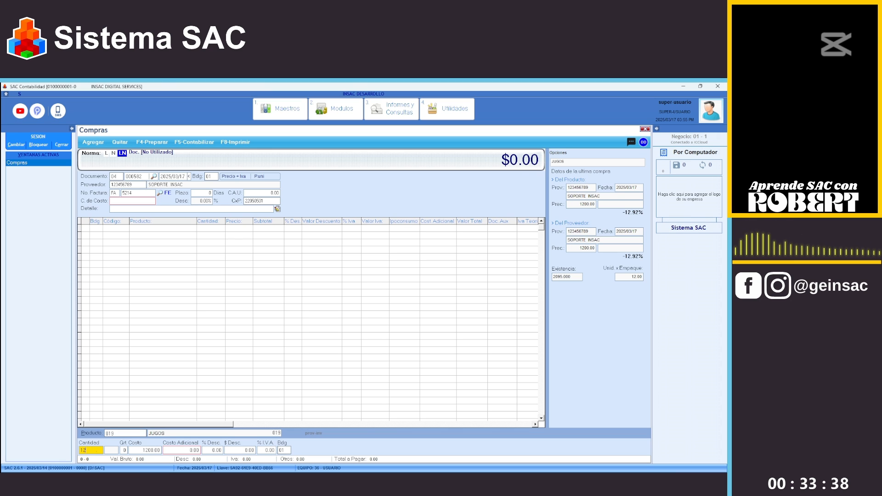
pyautogui.press('Return')
pyautogui.press('Return')
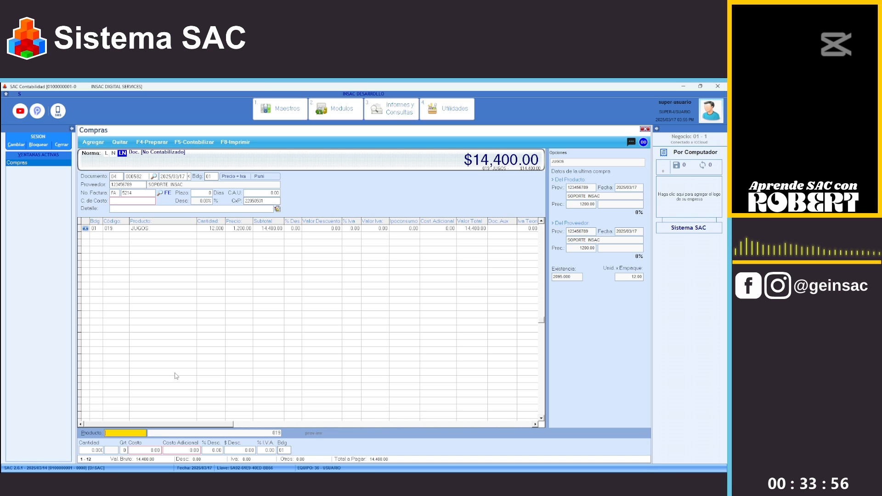
# Step: Select the JUGOS line and open the Editar Valores de la Compra option for the document
pyautogui.click(166, 230)
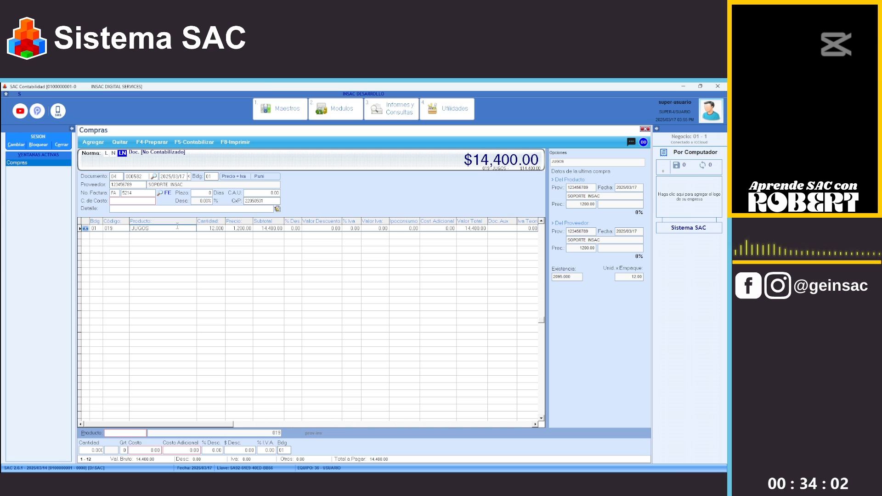
pyautogui.click(559, 154)
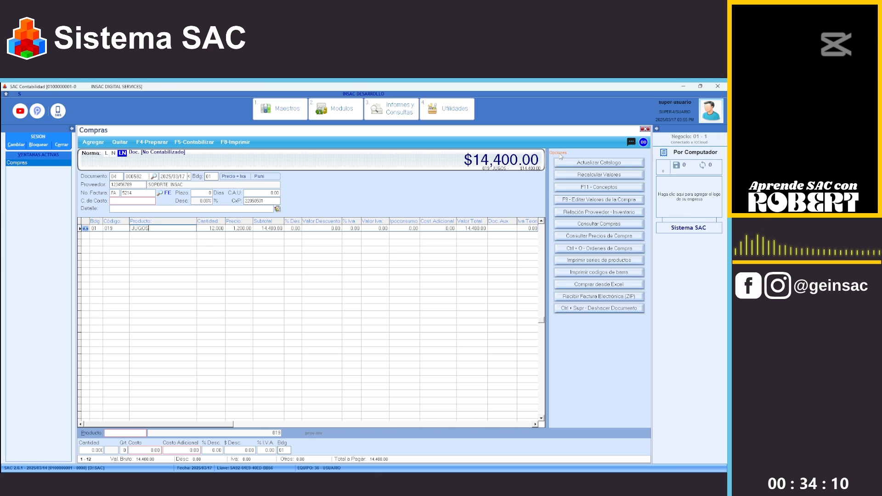
pyautogui.click(589, 202)
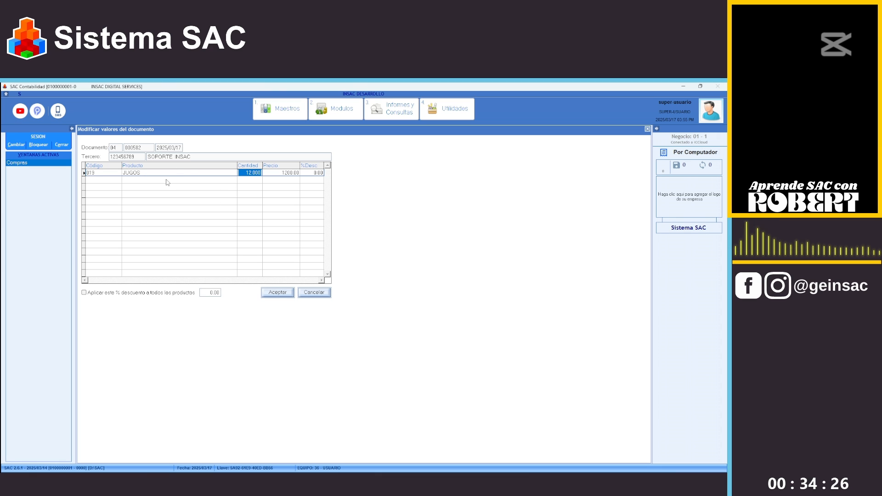
# Step: Examine the code, product, quantity, price and discount fields available for the JUGOS line in the document value editor
pyautogui.press('Left')
pyautogui.press('Left')
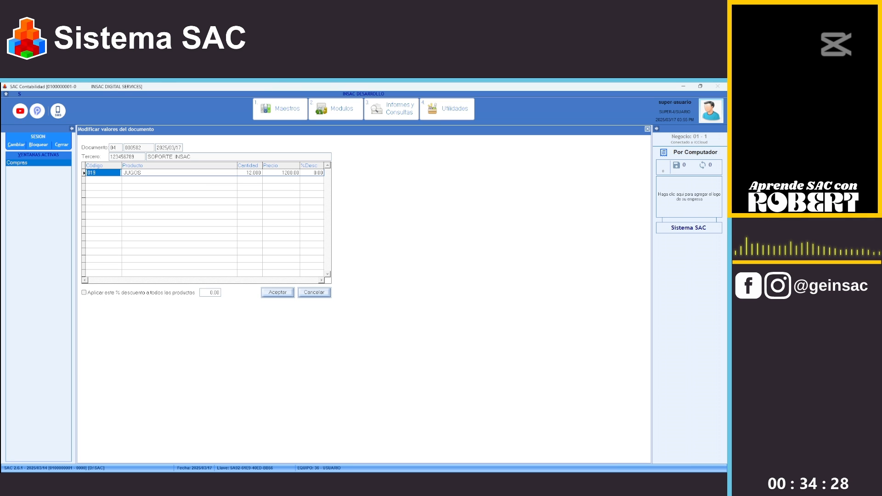
pyautogui.press('Right')
pyautogui.press('Right')
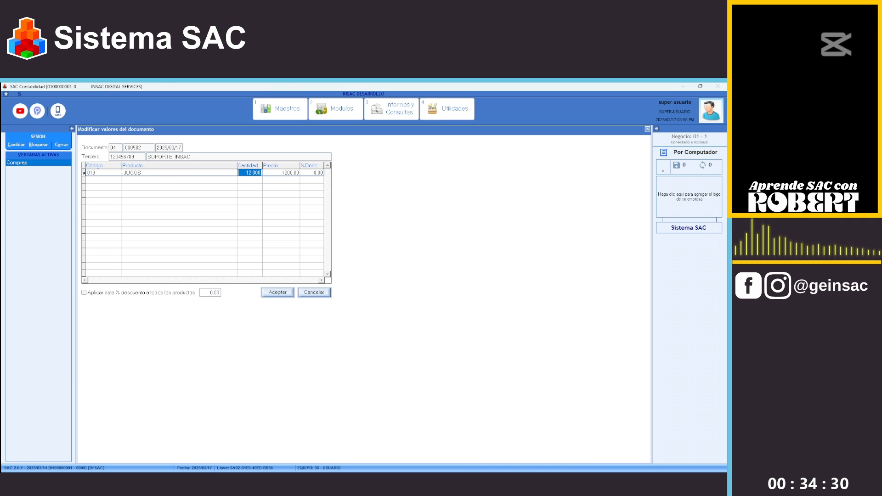
pyautogui.press('Right')
pyautogui.press('Right')
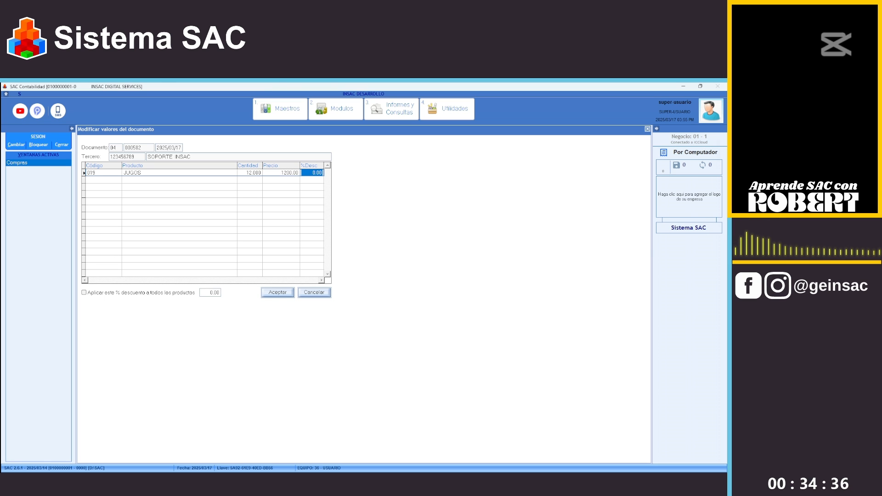
pyautogui.press('Left')
pyautogui.press('Left')
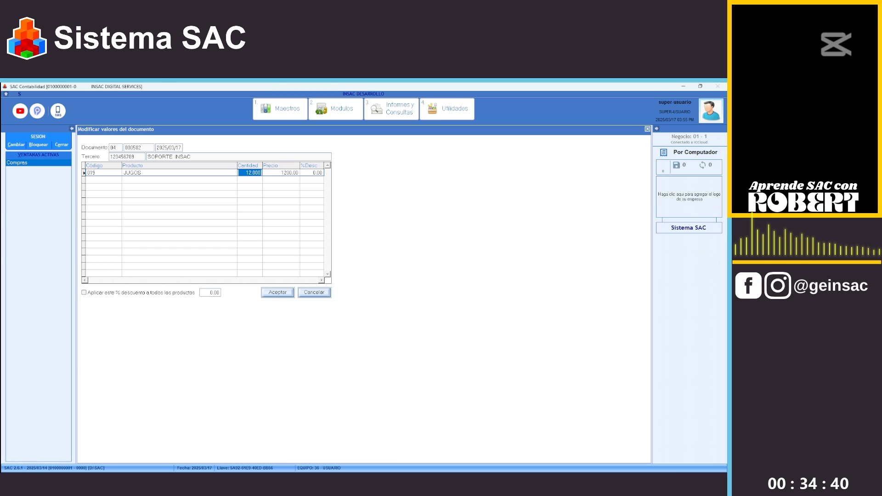
# Step: Set the JUGOS discount percentage to 5 in the document value editor and accept the change
pyautogui.press('Right')
pyautogui.press('Right')
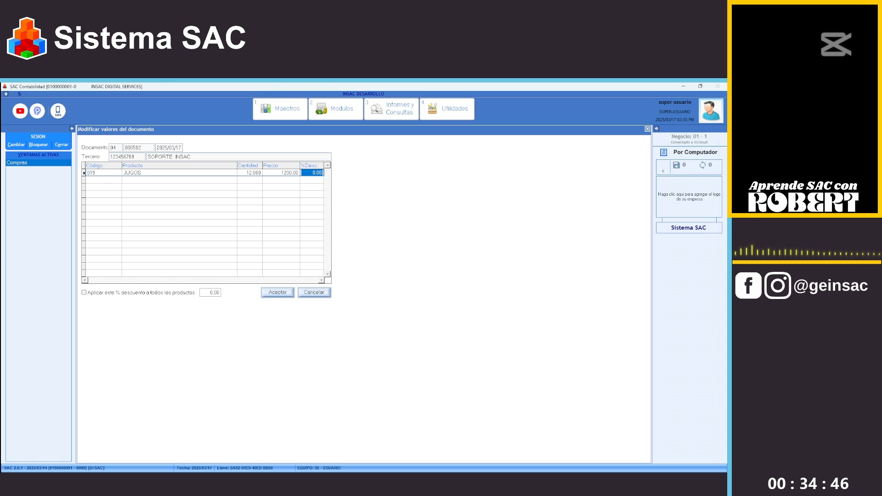
pyautogui.write('5')
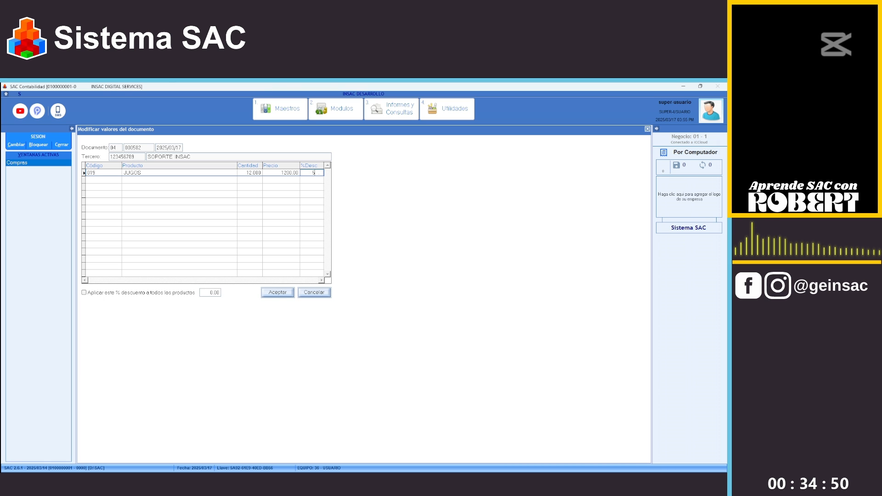
pyautogui.press('Return')
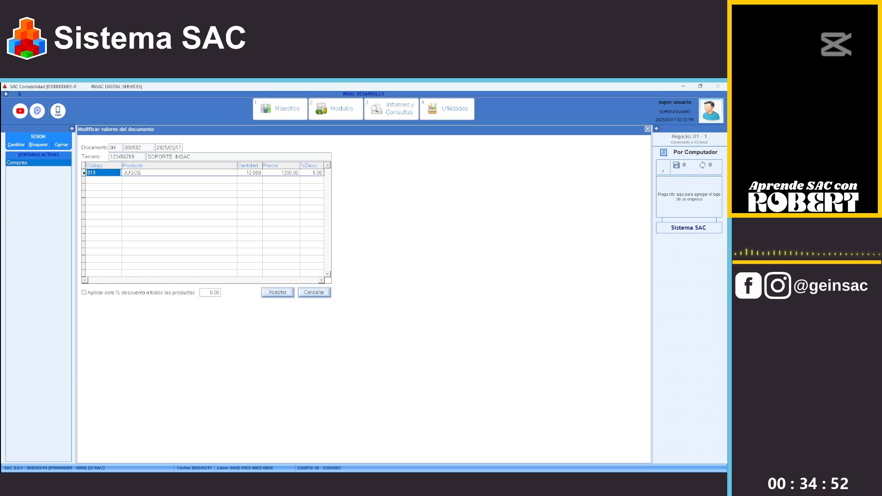
pyautogui.click(312, 172)
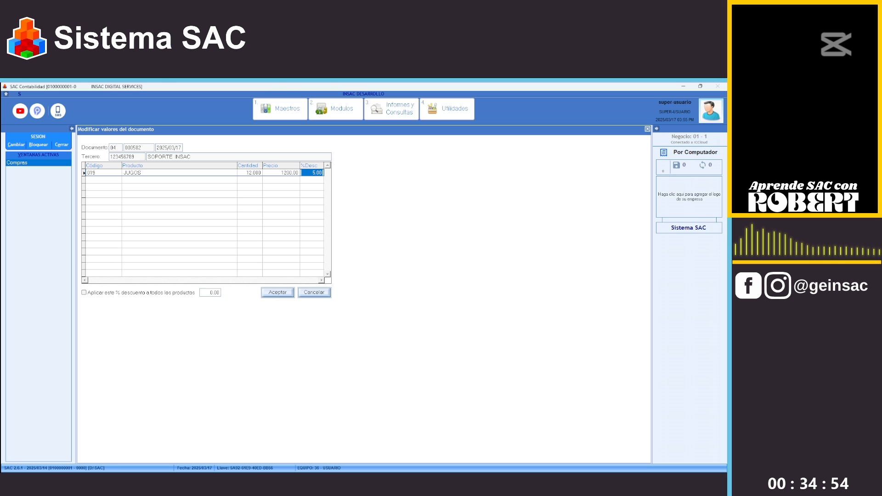
pyautogui.write('5')
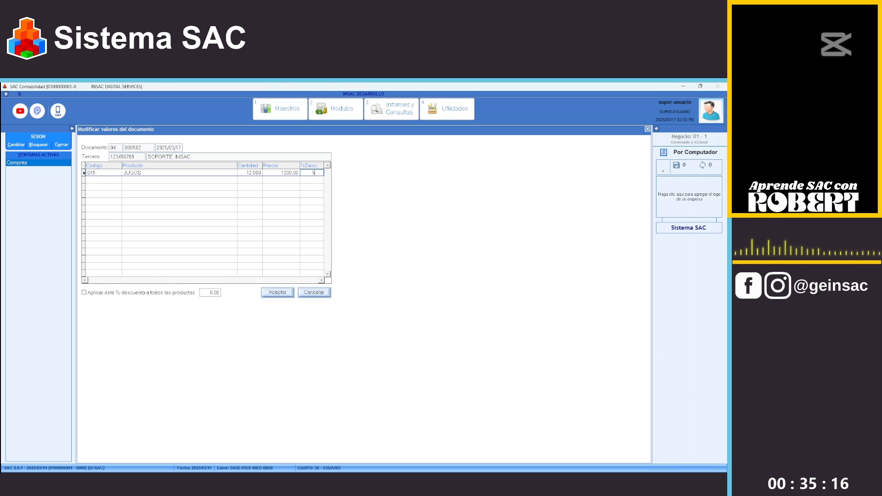
pyautogui.press('Return')
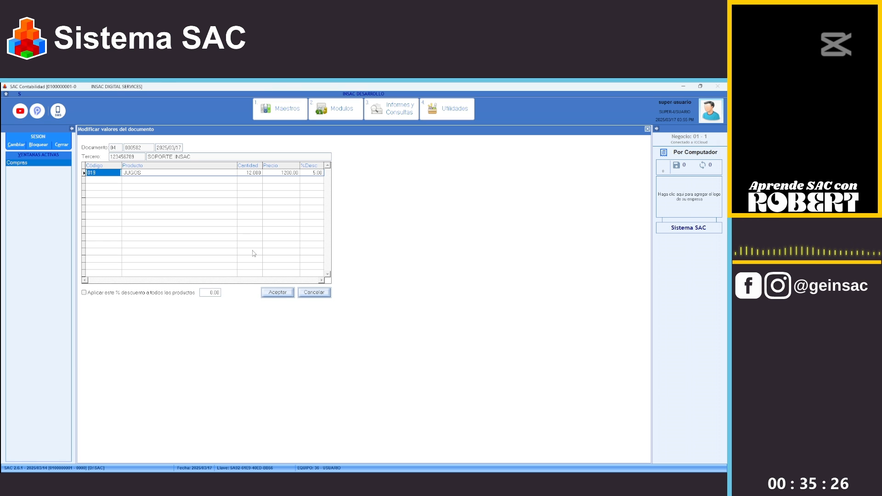
pyautogui.click(274, 294)
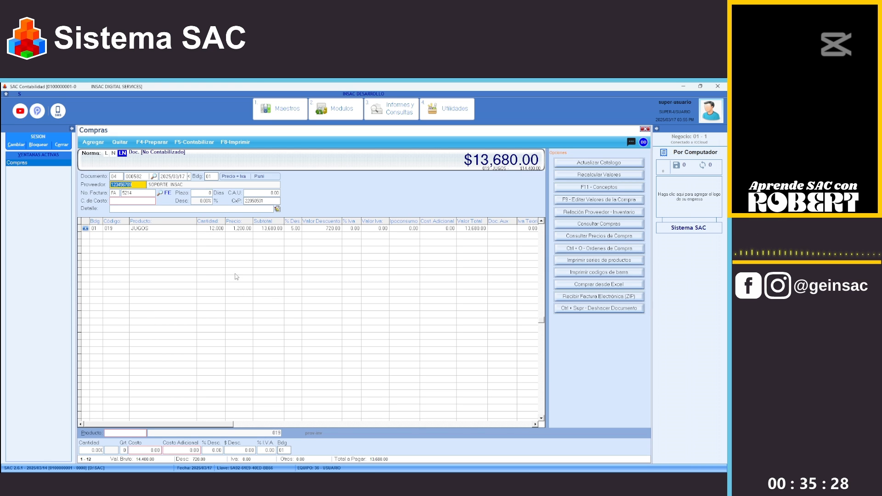
# Step: Check the JUGOS line's subtotal, discount percentage and discount value in the purchase grid
pyautogui.click(261, 229)
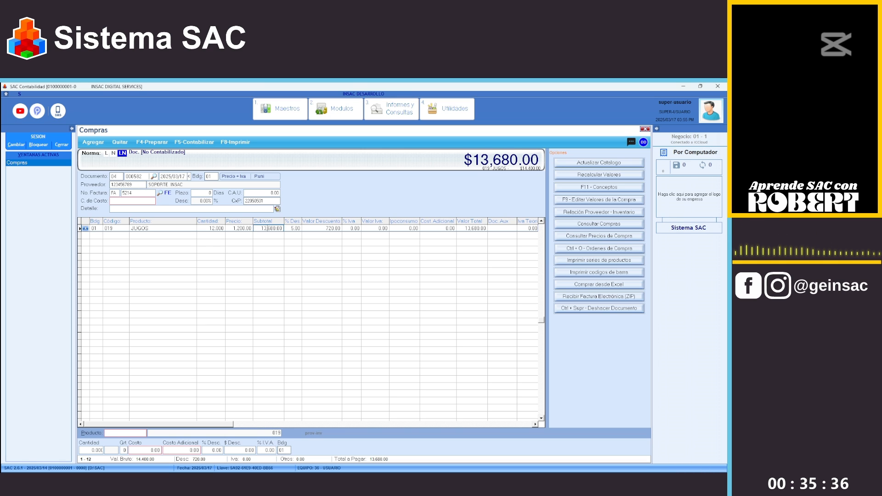
pyautogui.press('Return')
pyautogui.press('Return')
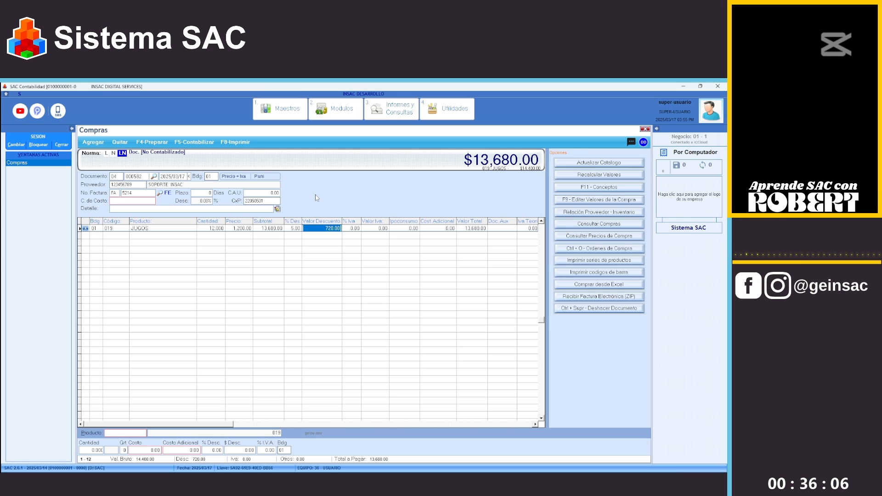
# Step: Post the JUGOS purchase with Contabilizar, assign the full 13,680.00 to Efectivo in the payment form, and accept it
pyautogui.click(206, 227)
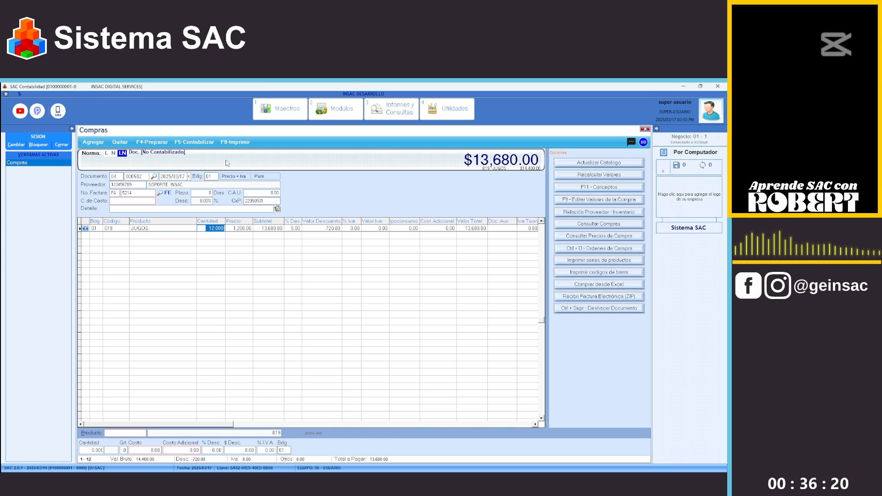
pyautogui.click(198, 143)
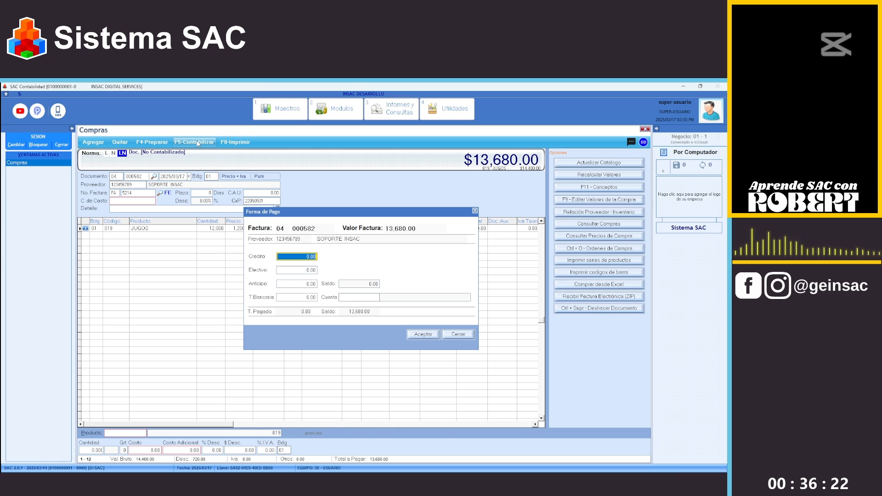
pyautogui.press('Return')
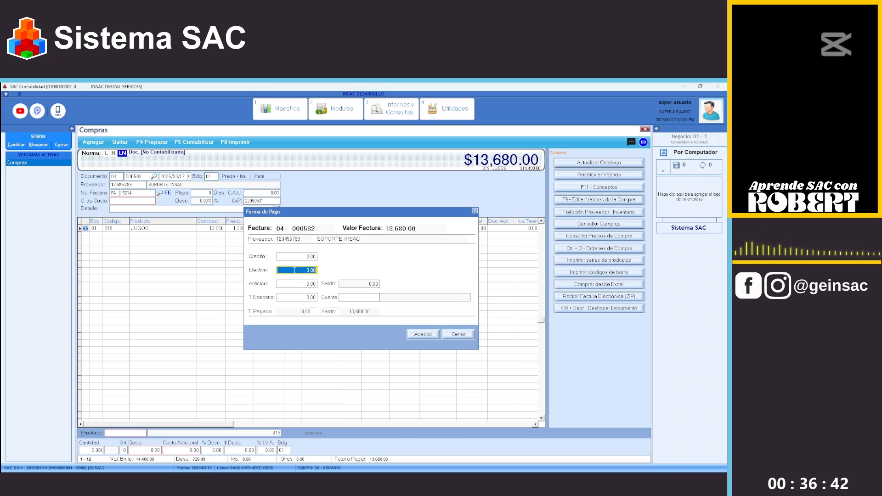
pyautogui.doubleClick(294, 270)
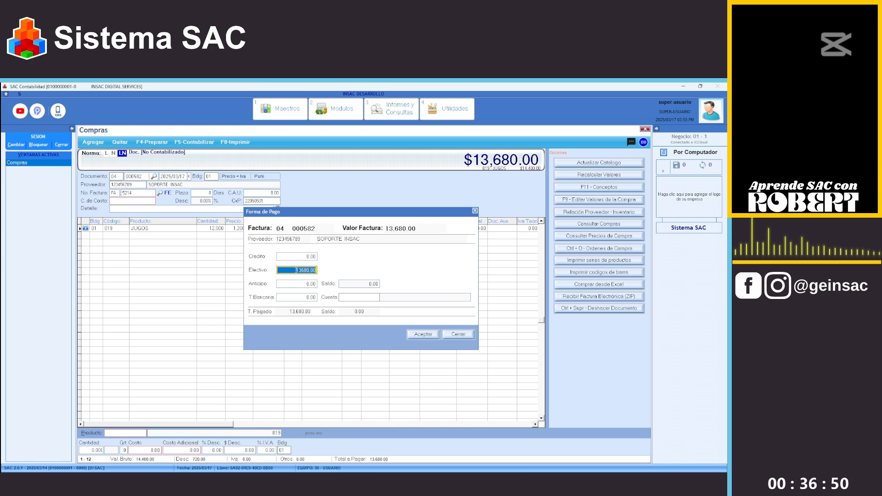
pyautogui.click(314, 270)
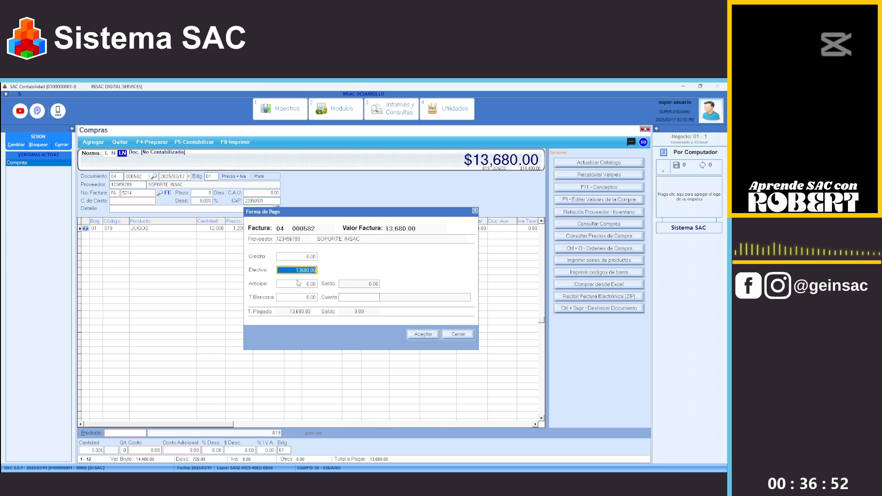
pyautogui.click(423, 335)
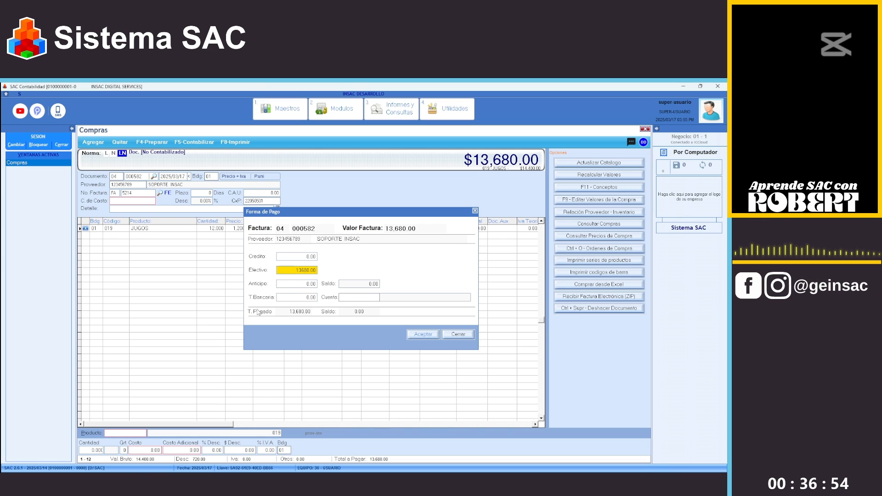